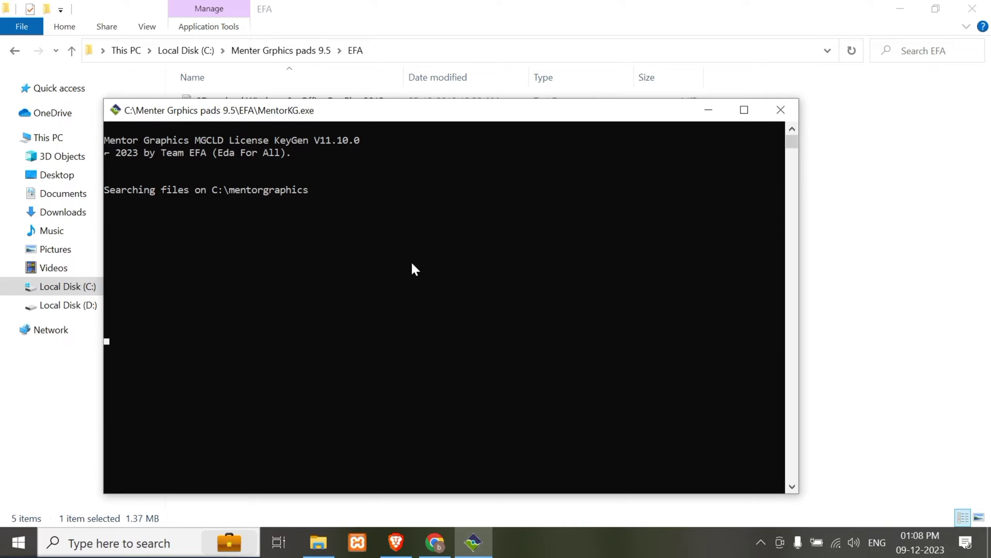
Step: Save the generated license text as LICENSE in C:\Menter Grphics pads 9.5\EFA, replacing the existing file, and close it
click(743, 110)
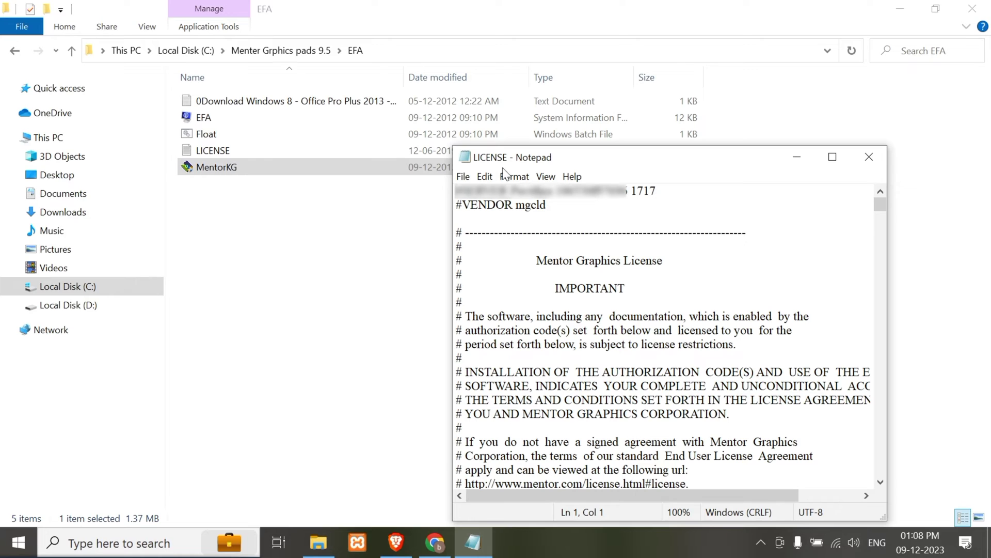
click(829, 157)
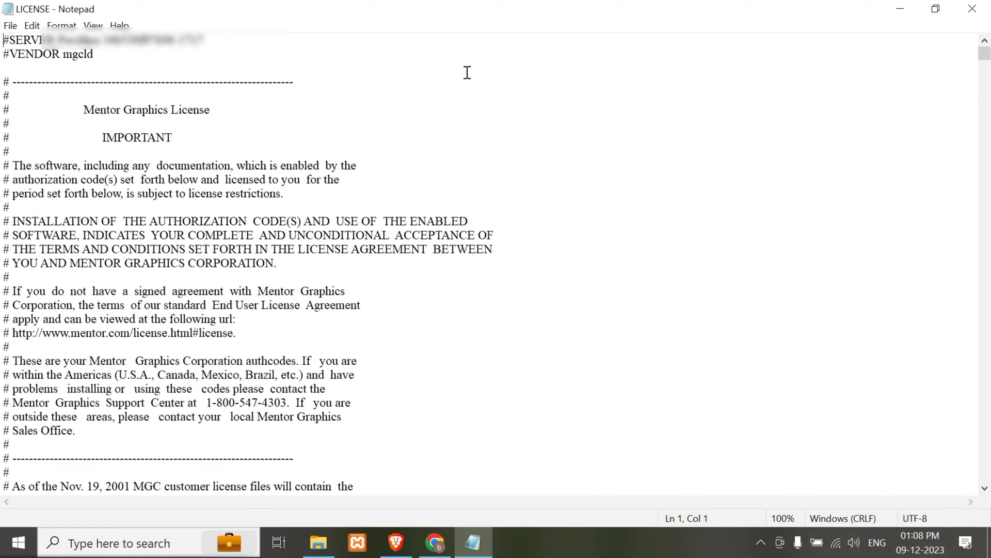
click(10, 26)
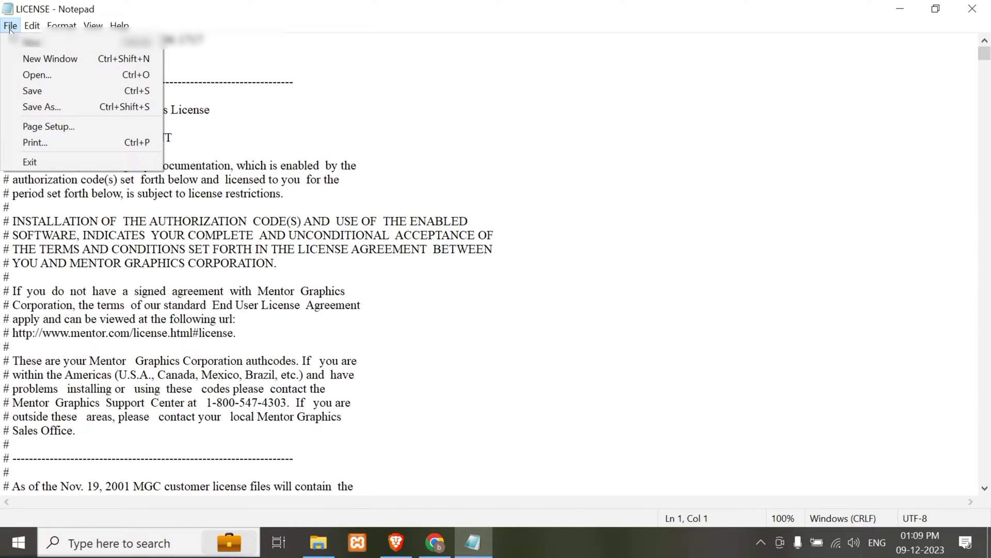
click(50, 107)
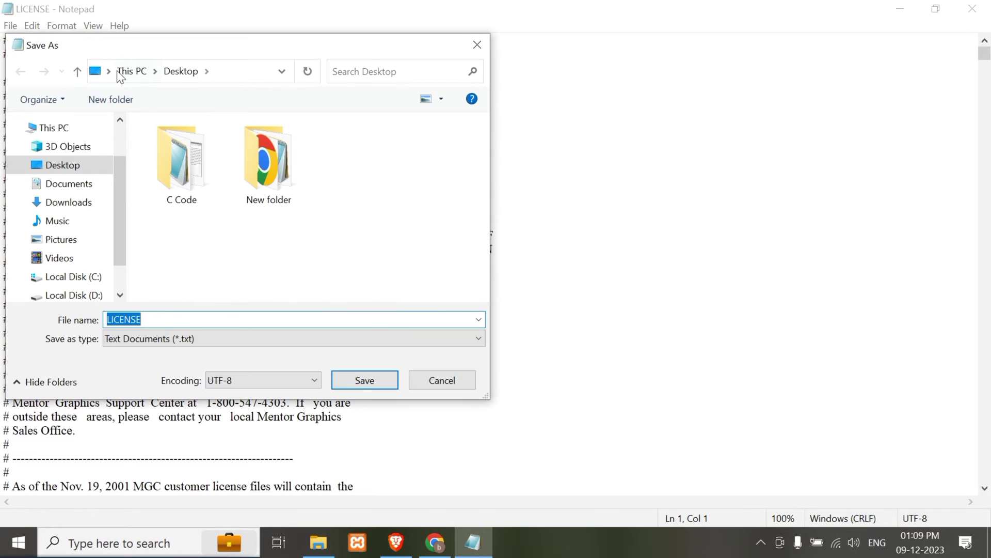
click(77, 277)
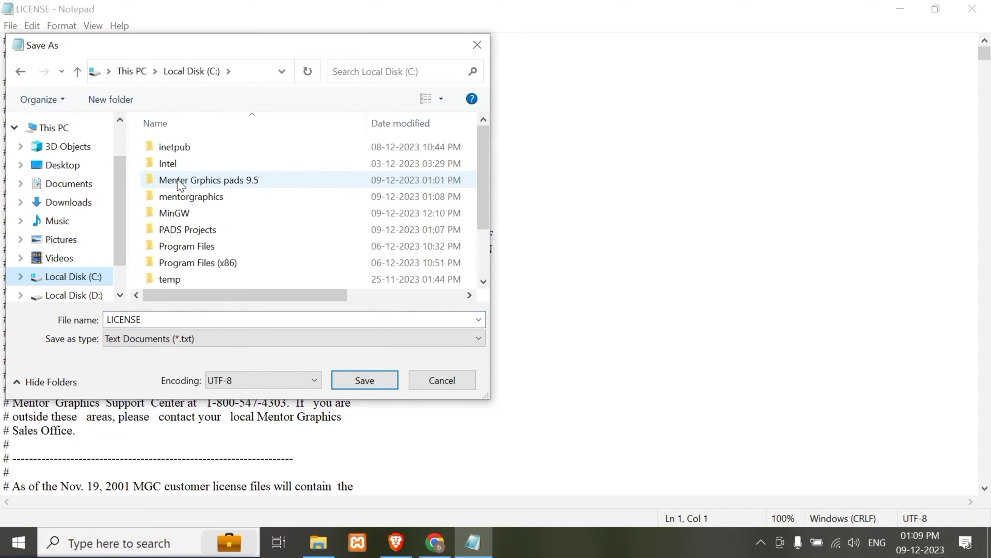
double_click(185, 179)
double_click(179, 146)
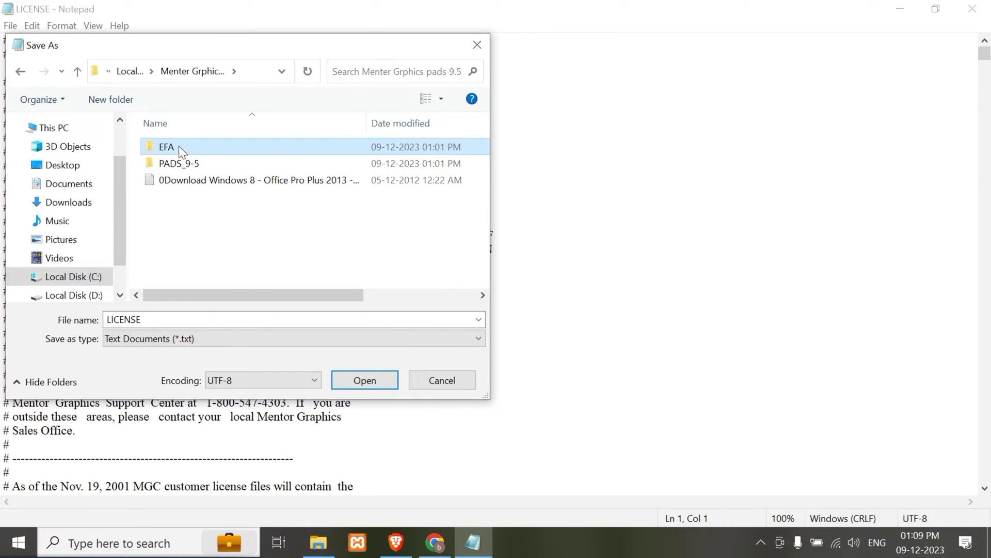
click(178, 163)
click(356, 387)
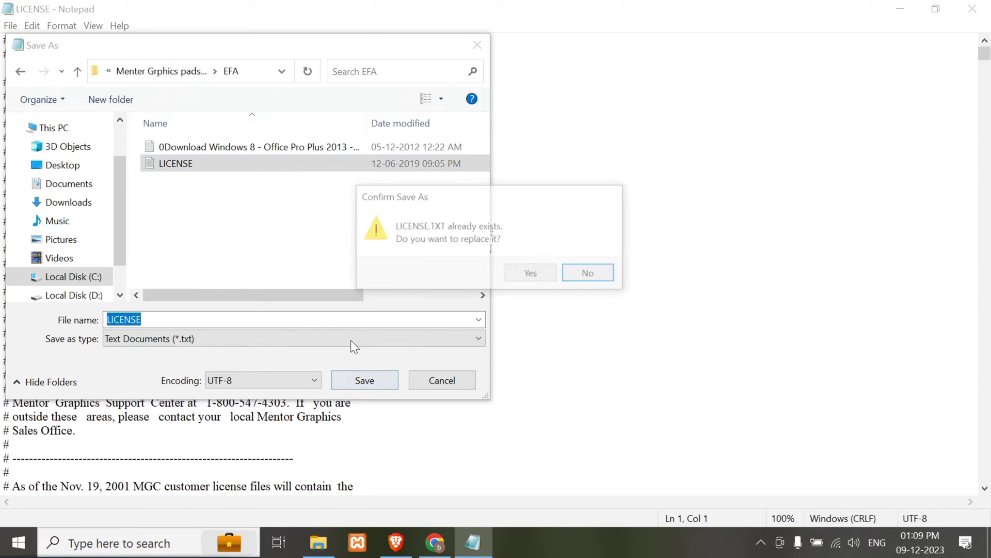
click(518, 271)
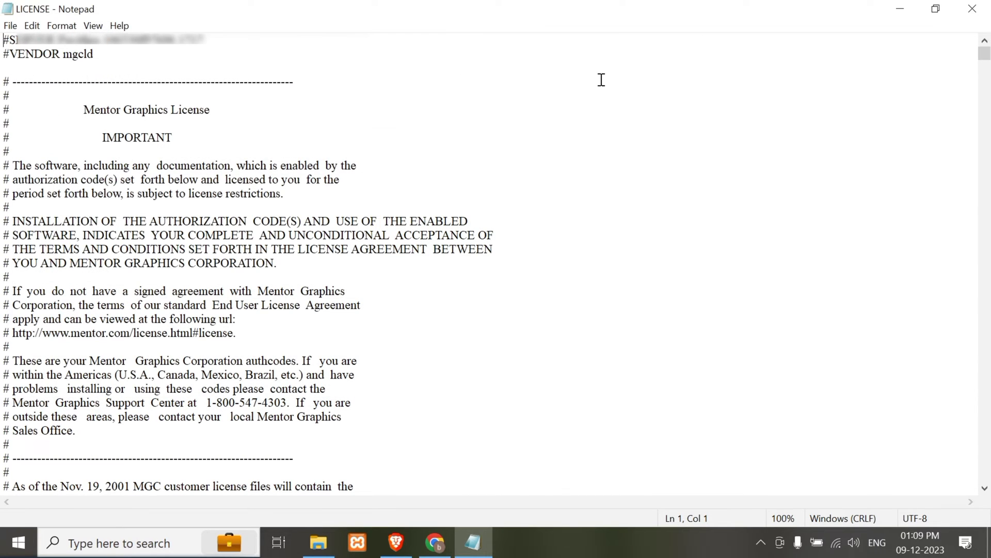
click(973, 9)
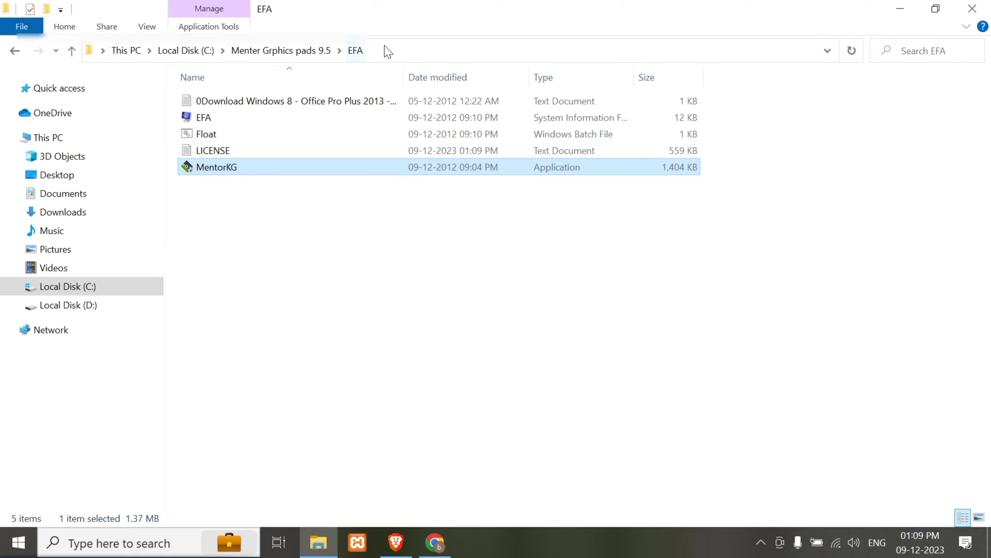
Step: Launch the PADS9.5_mib installer from the PADS_9-5 folder inside Menter Grphics pads 9.5
click(274, 52)
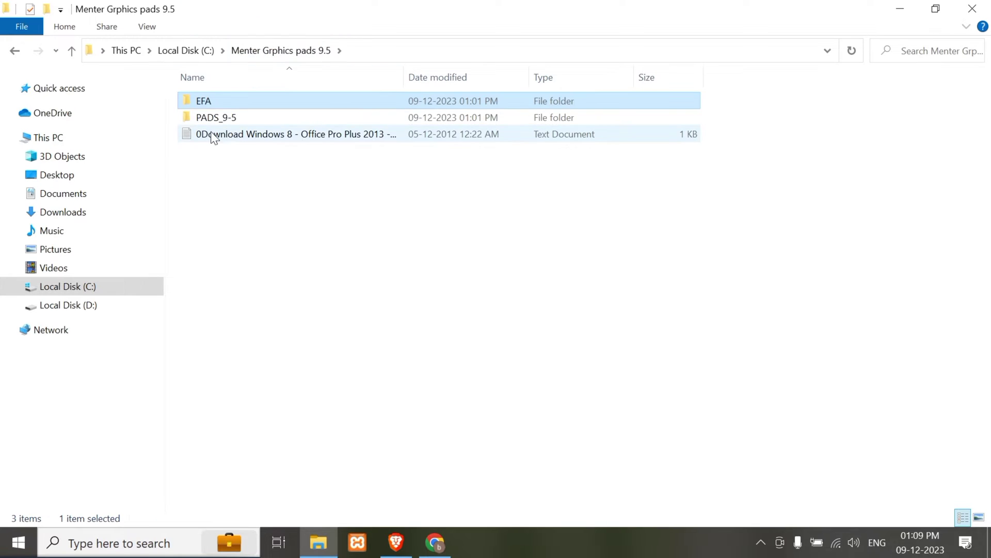
double_click(231, 116)
double_click(225, 166)
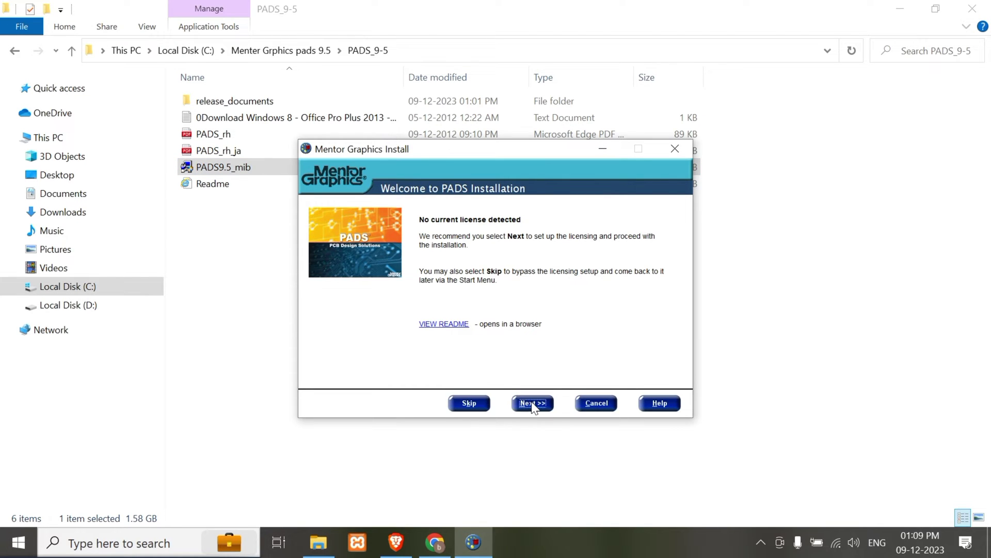
Step: Proceed with the licensing setup and choose Mobile Compute (Node-locked) licensing as the configuration
click(531, 403)
click(424, 256)
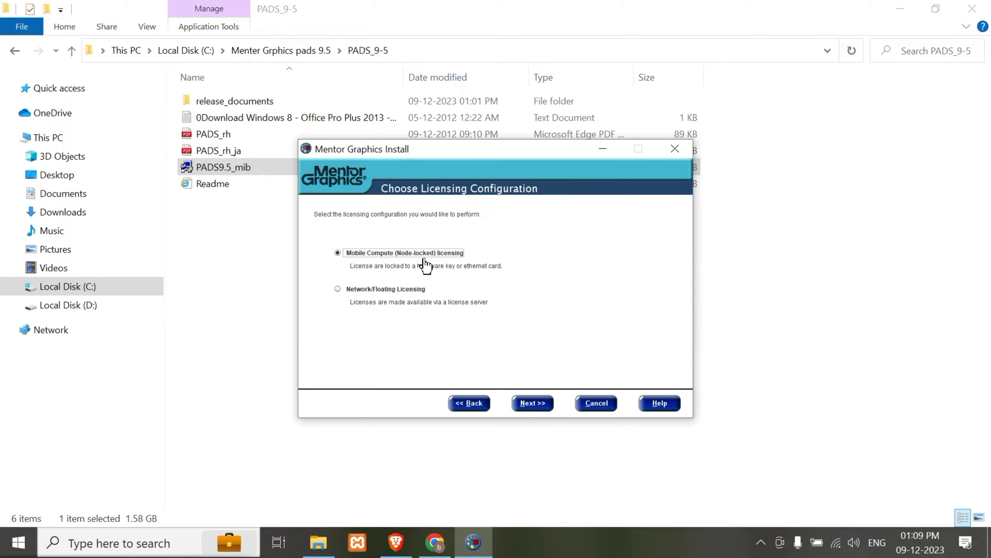
click(531, 403)
Step: Set the license file path to C:\Menter Grphics pads 9.5\EFA\LICENSE.TXT and complete the licensing configuration
click(643, 262)
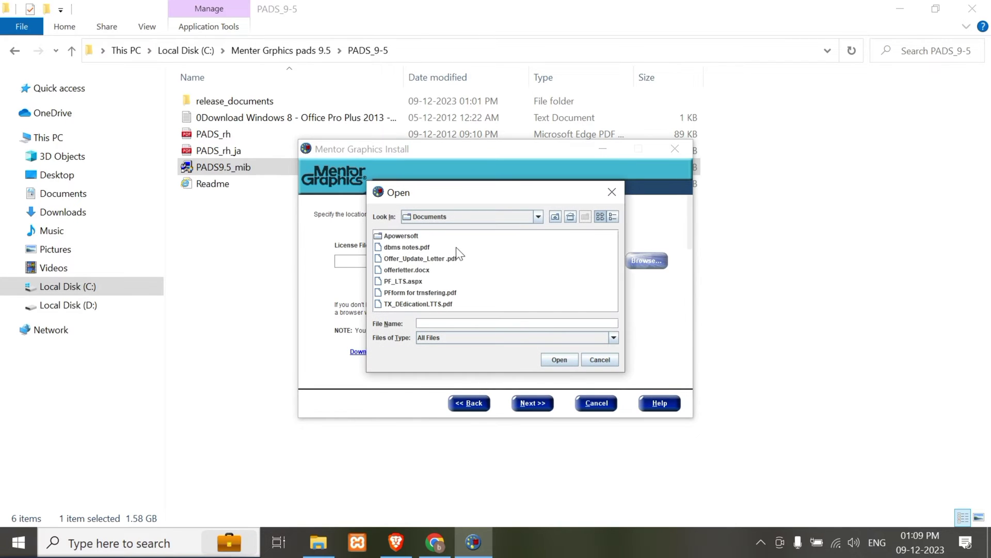
click(562, 216)
click(562, 216)
click(562, 216)
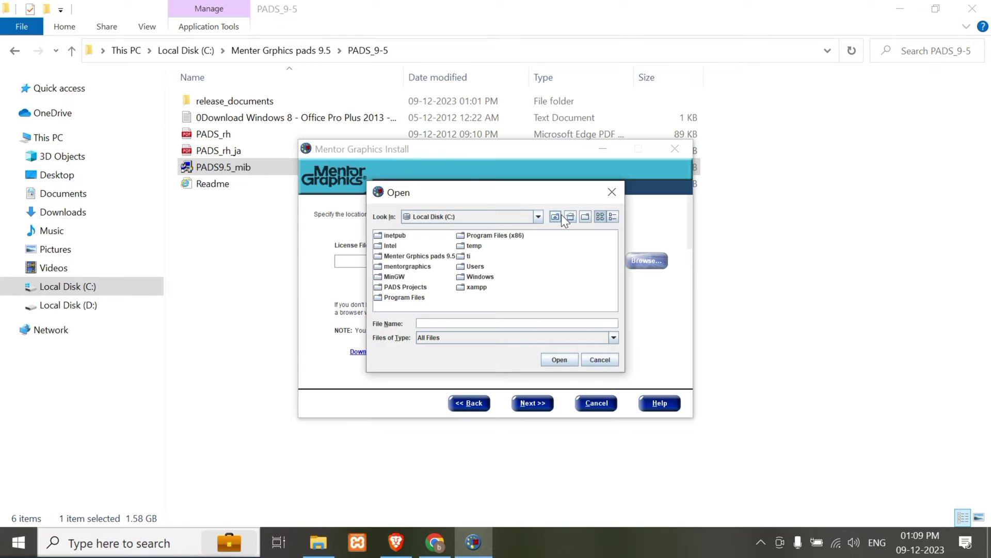
double_click(429, 255)
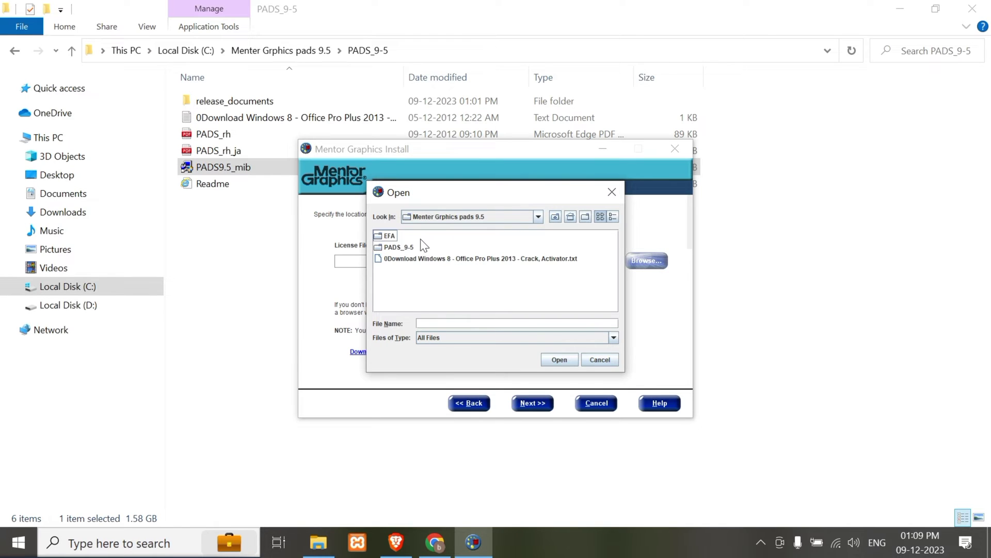
double_click(388, 237)
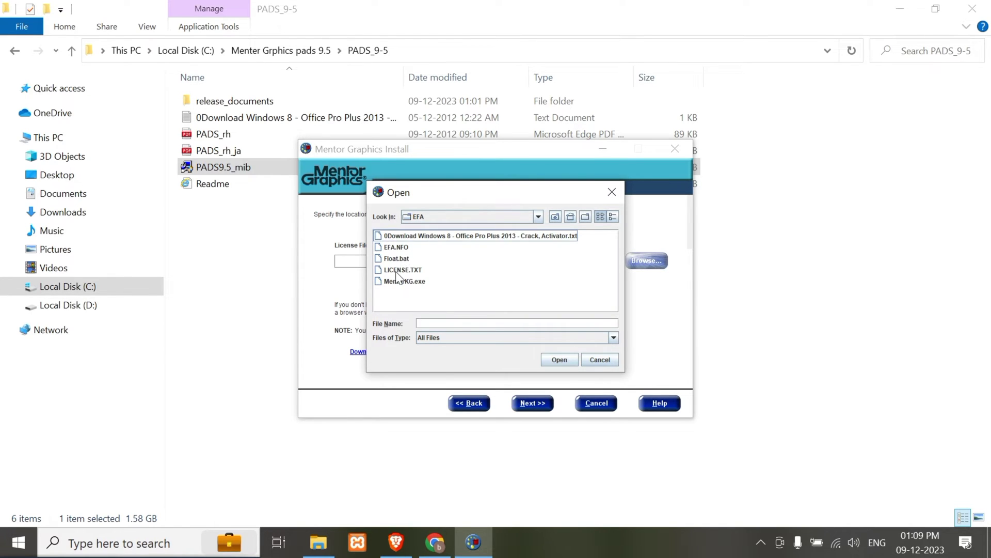
click(398, 271)
click(562, 363)
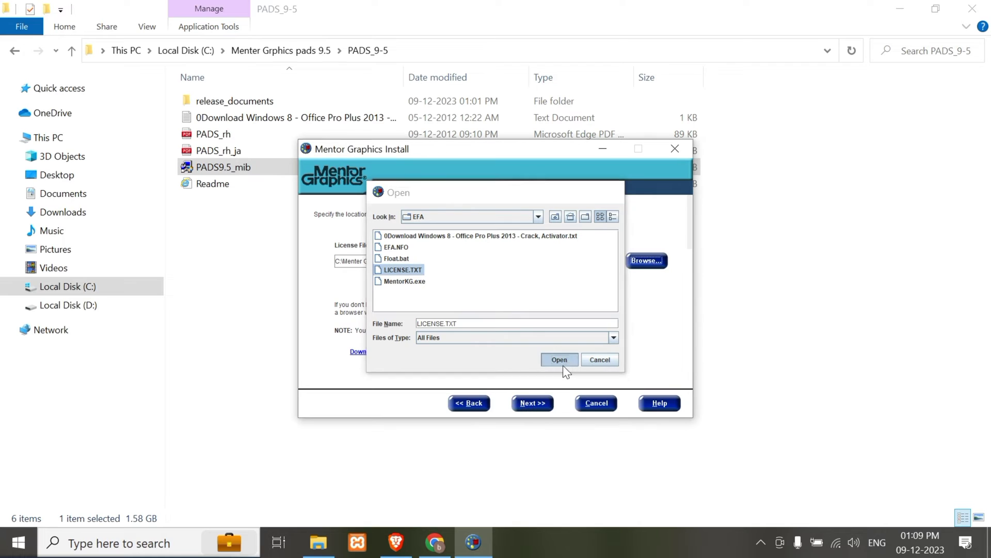
click(536, 402)
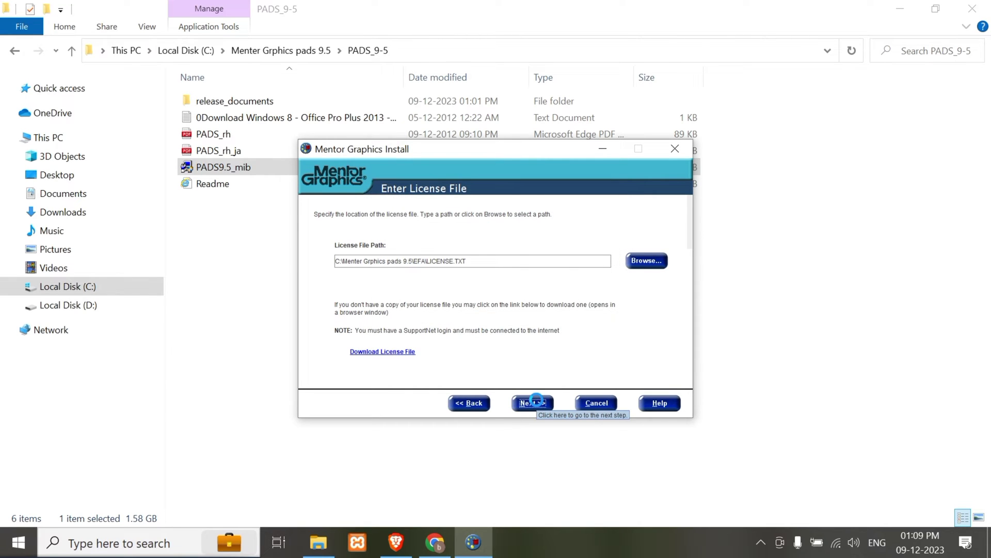
click(477, 297)
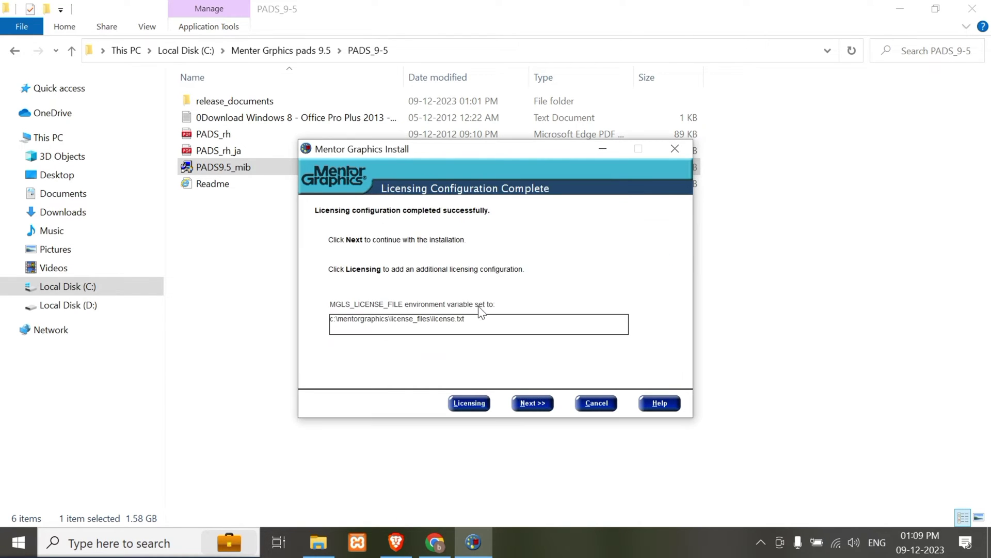
Step: Try to continue the PADS 9.5 installation, and close the scripting error report and the installer
click(532, 404)
click(532, 404)
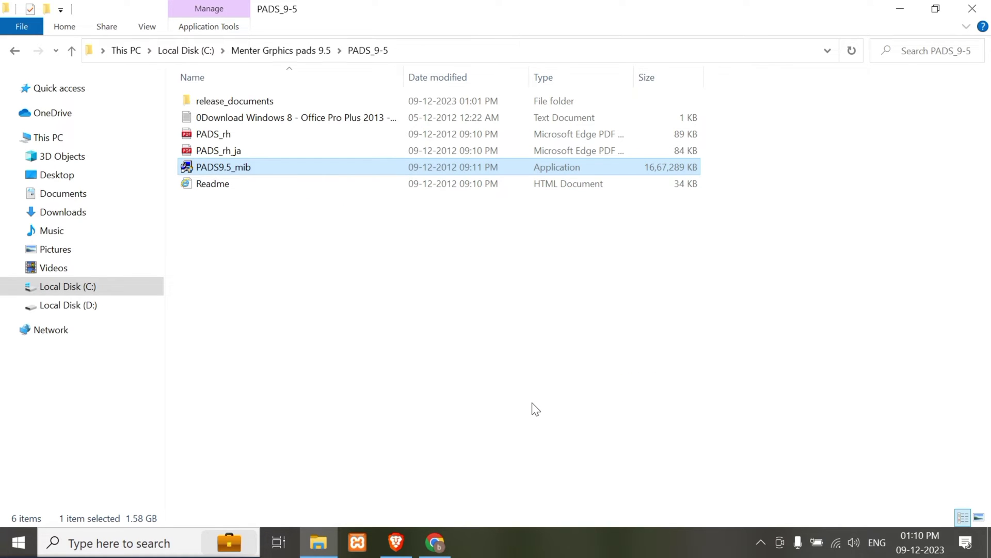
click(532, 402)
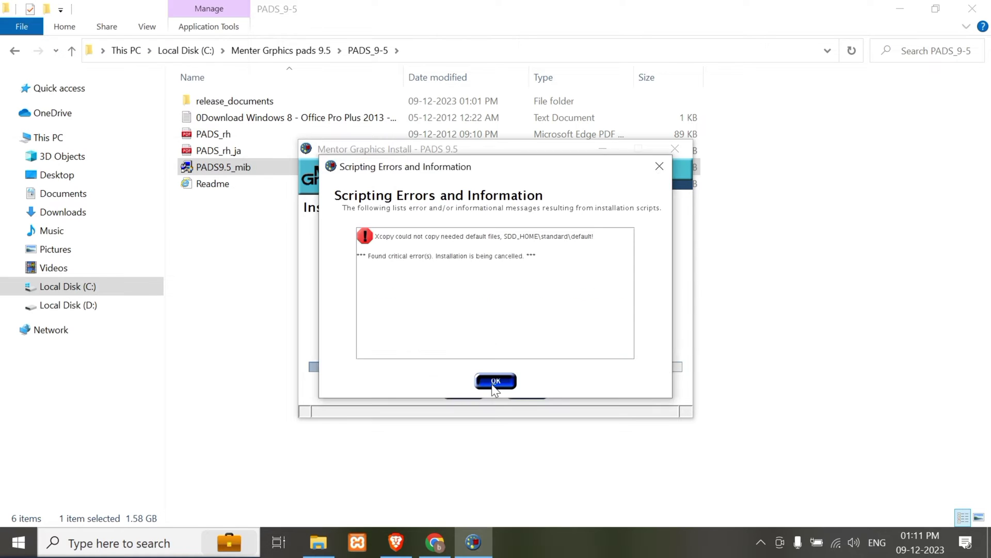
click(496, 381)
click(590, 399)
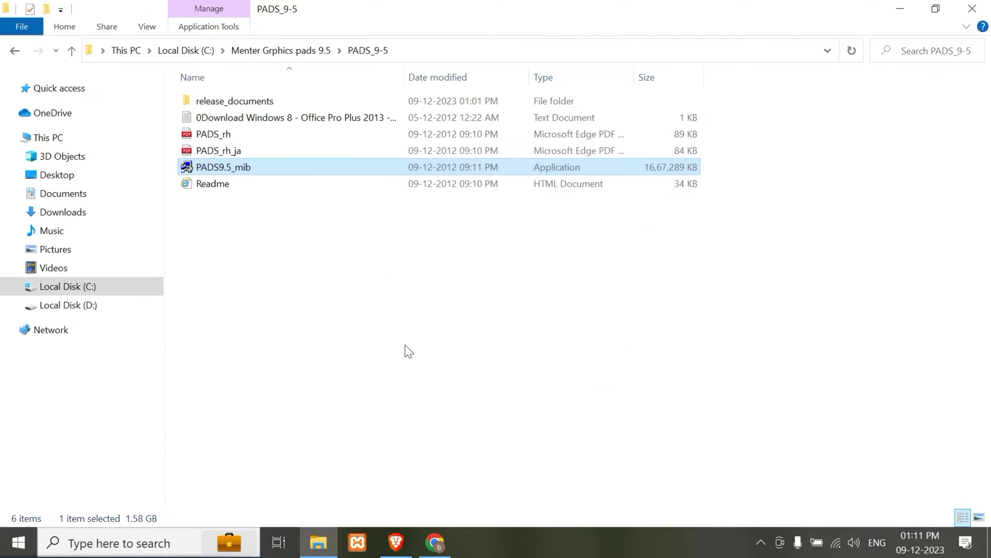
Step: Search Windows for pads and launch PADS Layout
click(162, 542)
text(pads)
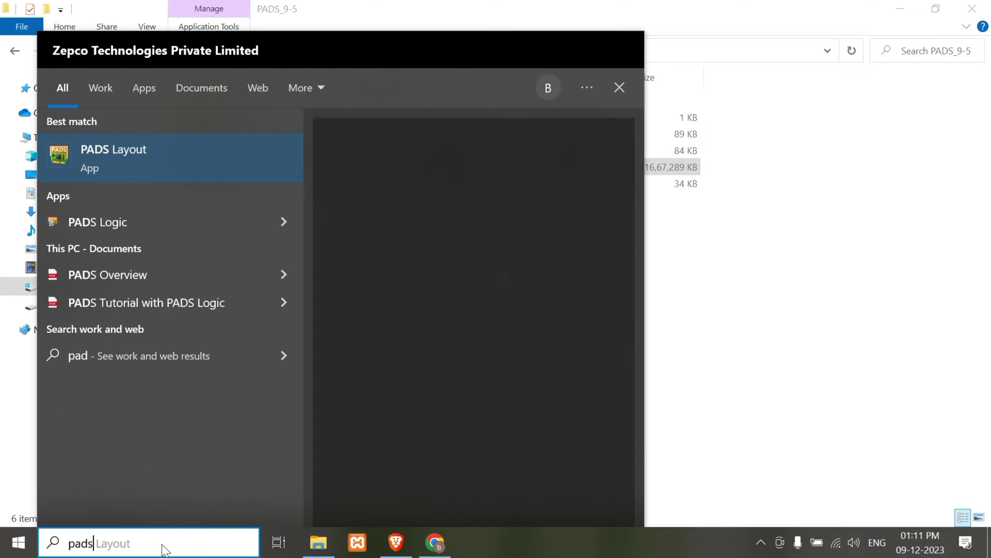
click(168, 159)
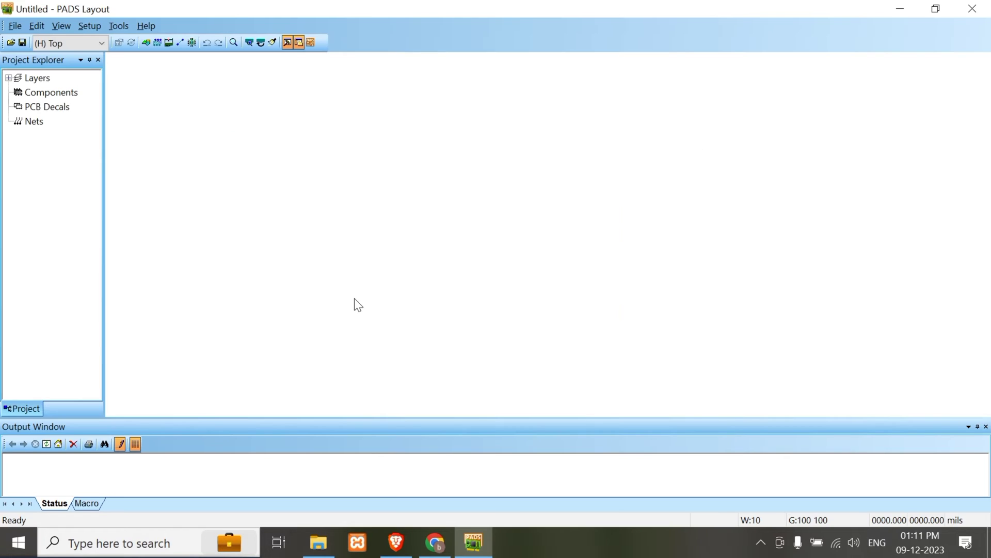
Step: Create a new layout design using the System Default Start-up File
click(17, 28)
click(38, 41)
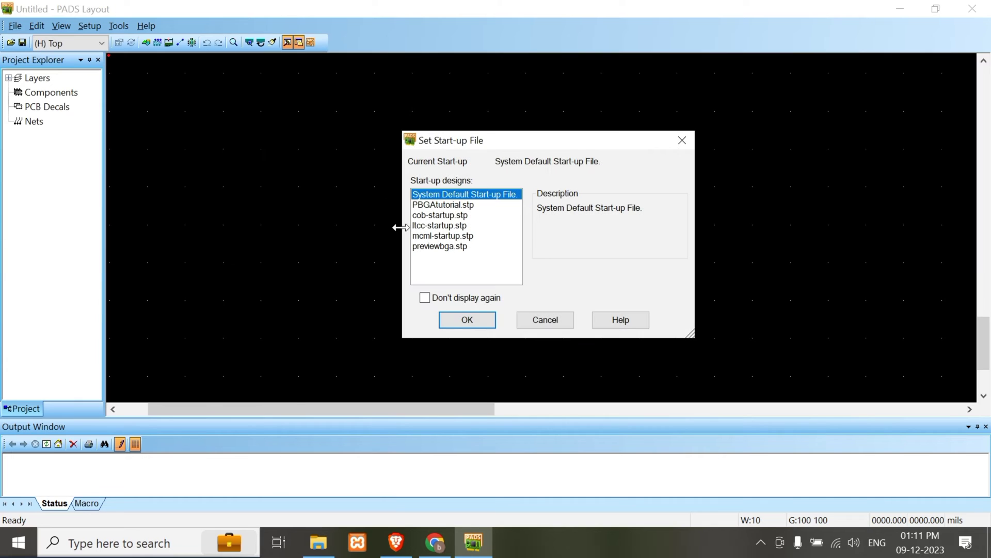
click(480, 319)
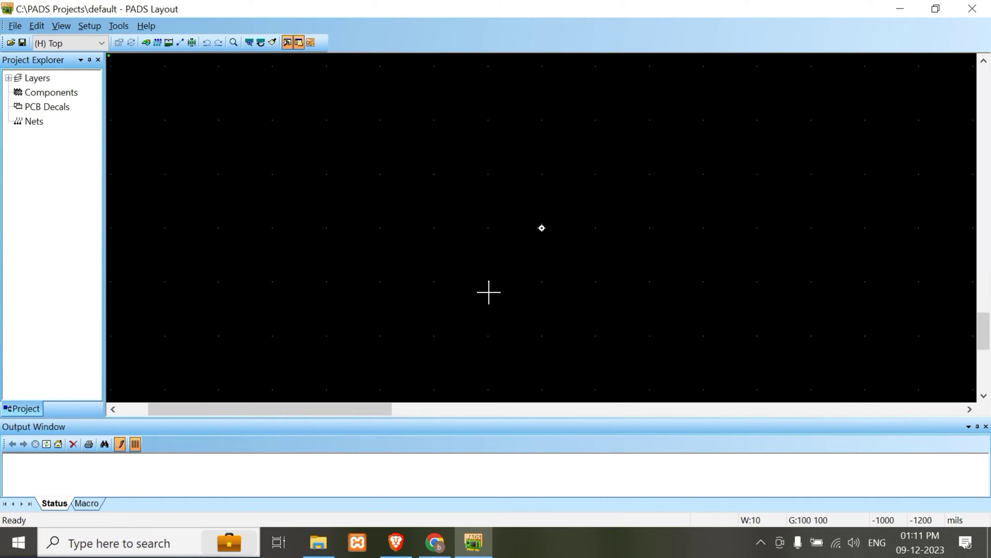
drag(184, 12, 305, 34)
click(435, 38)
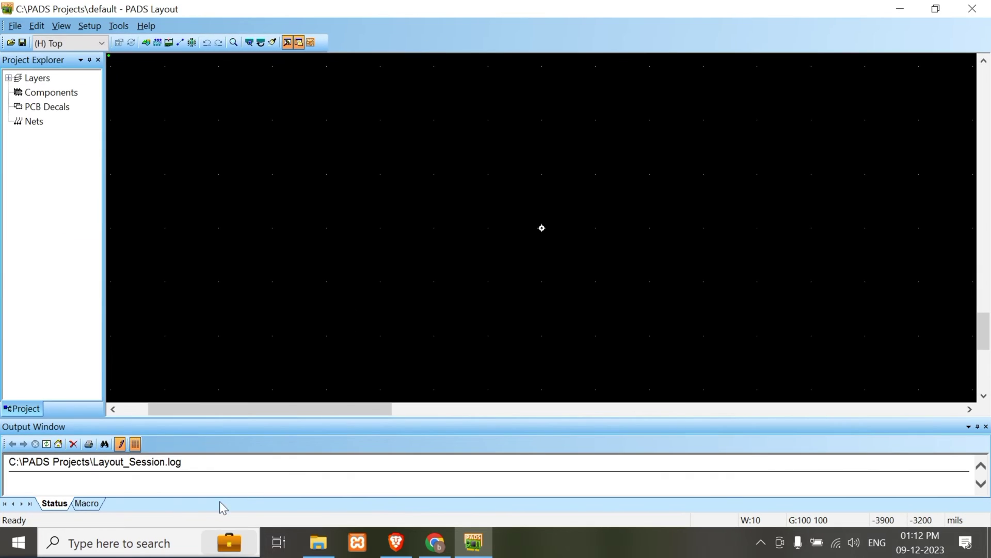
Step: Search Windows for pads and launch PADS Logic
click(165, 548)
text(pads)
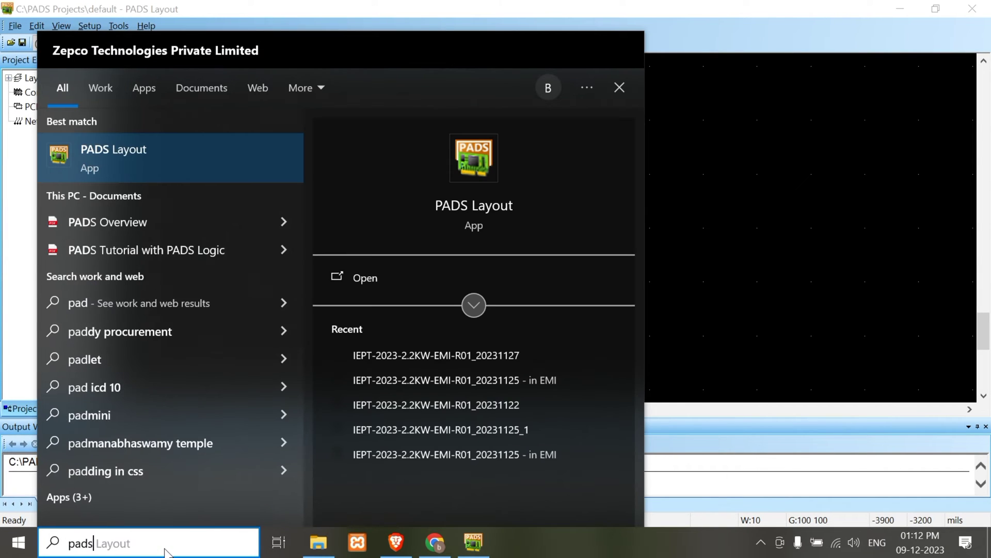
click(126, 225)
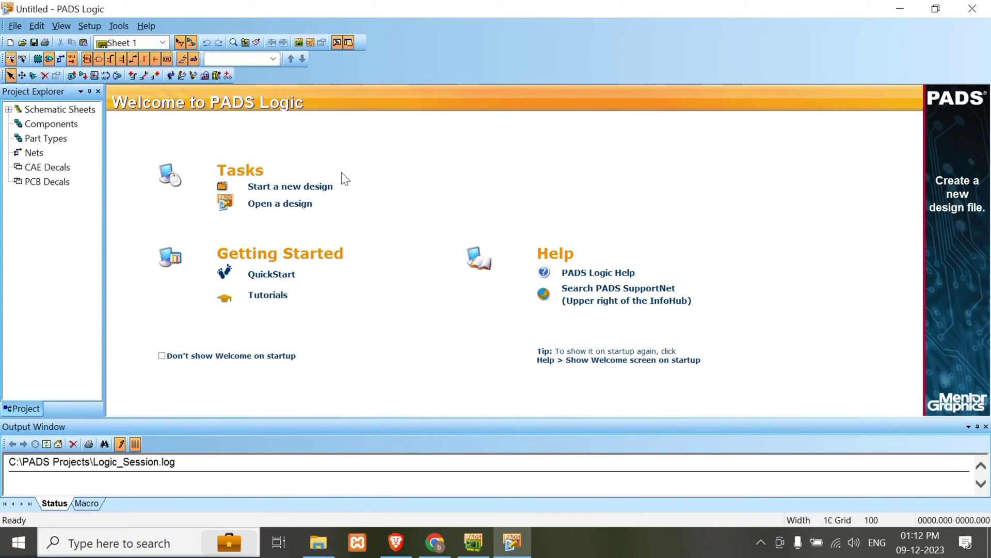
Step: Create a new schematic design and inspect its blank drawing sheet
click(15, 26)
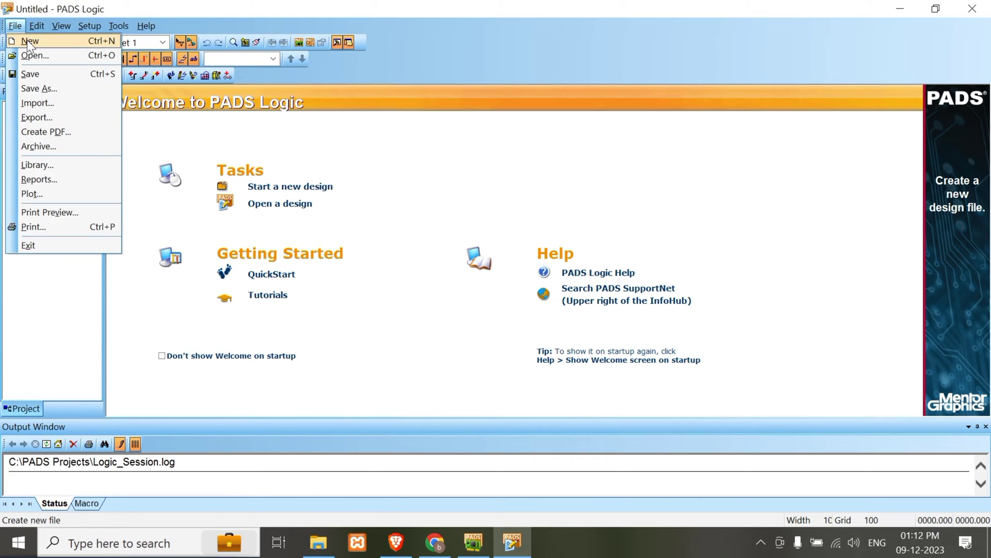
click(27, 40)
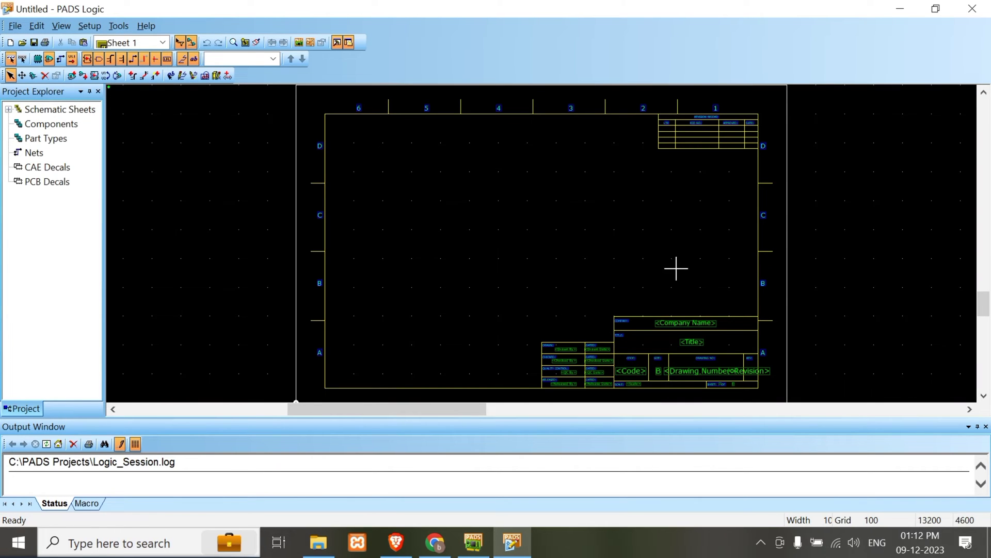
scroll(553, 193, up, 2)
scroll(563, 227, down, 2)
scroll(571, 230, up, 2)
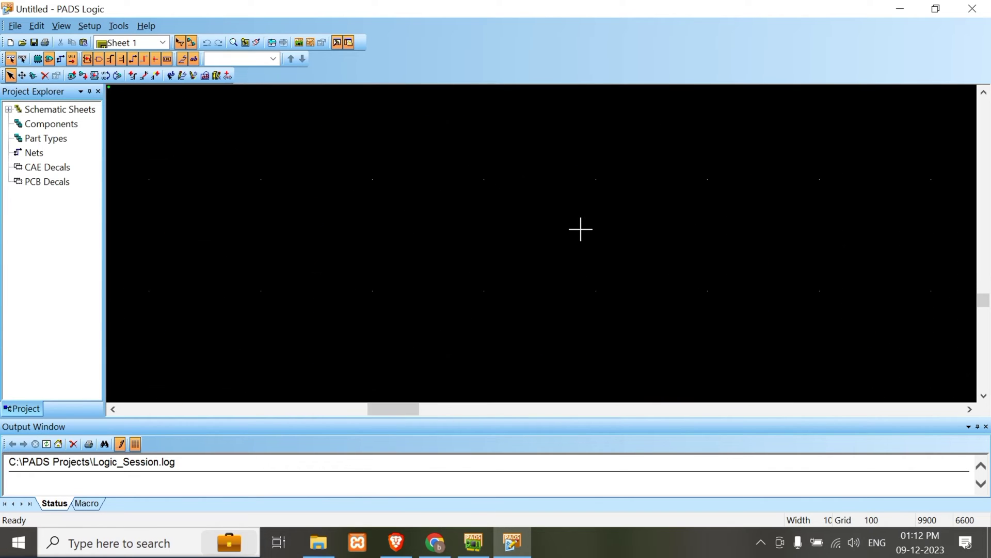
Step: Save the new schematic to the Desktop as demo
click(17, 26)
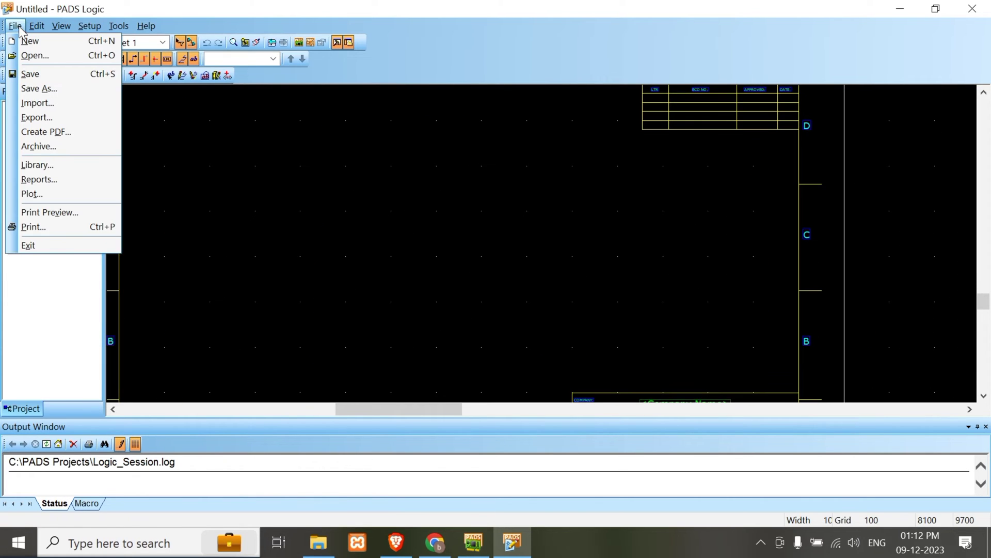
click(48, 92)
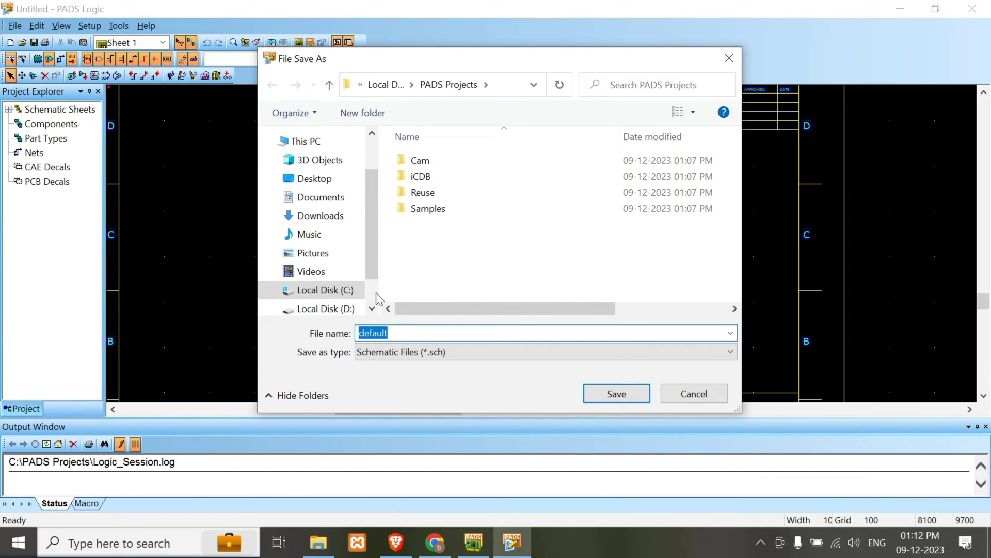
click(314, 178)
click(393, 331)
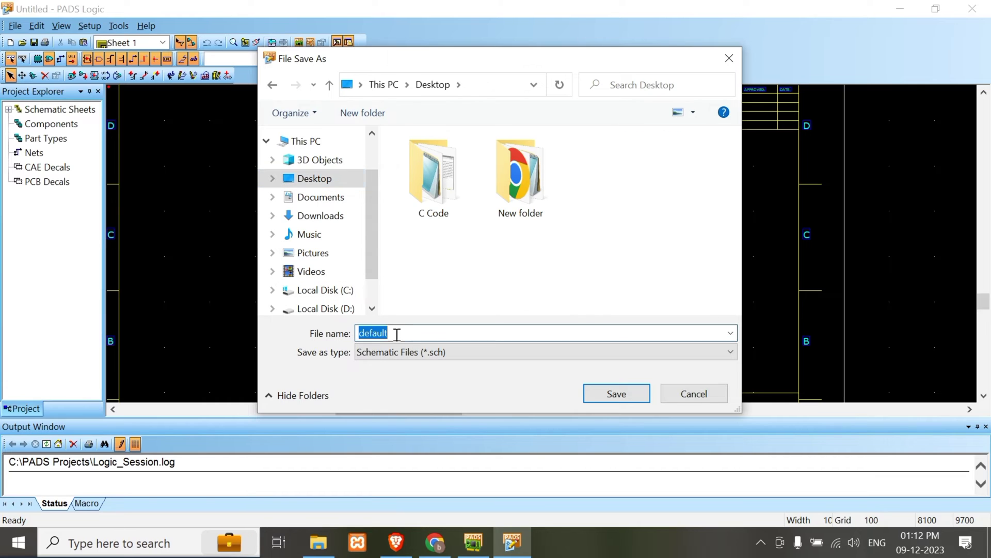
text(demo)
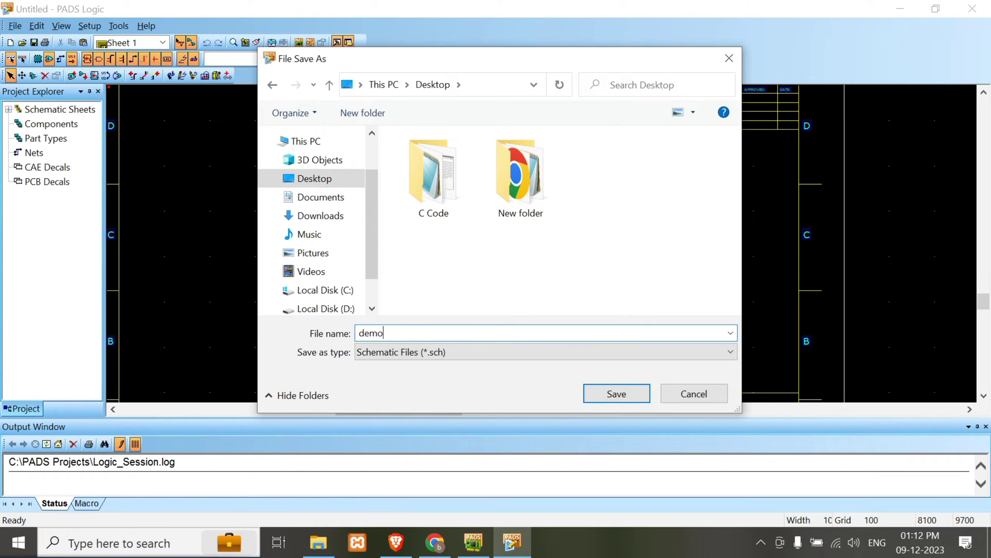
key(Return)
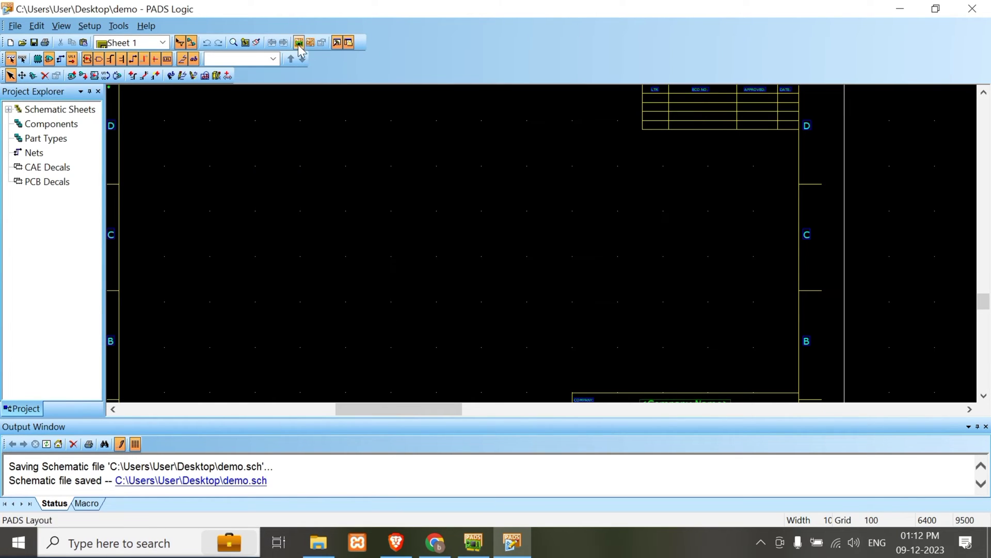
Step: Filter the library parts by R* and place one misc:R1/8W resistor on the schematic sheet
click(73, 76)
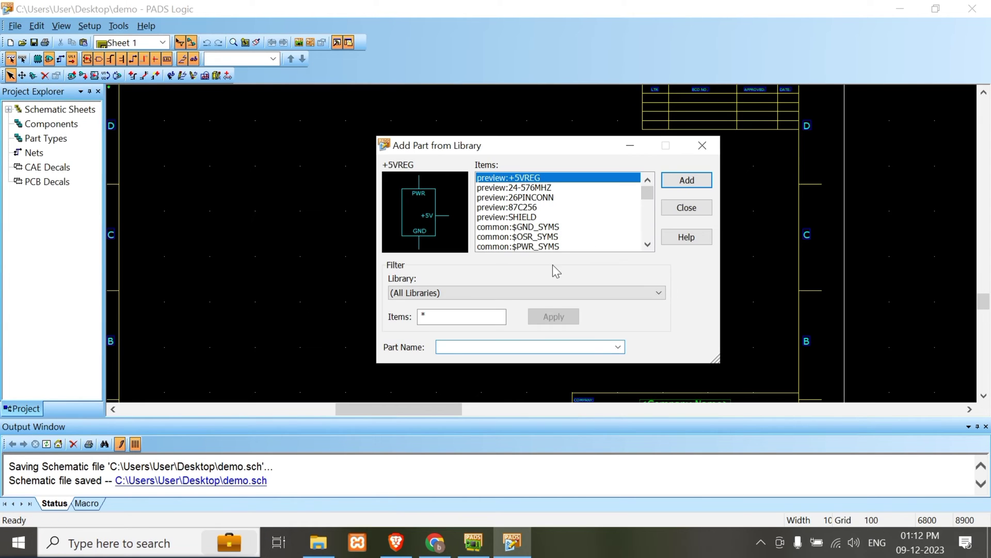
click(513, 229)
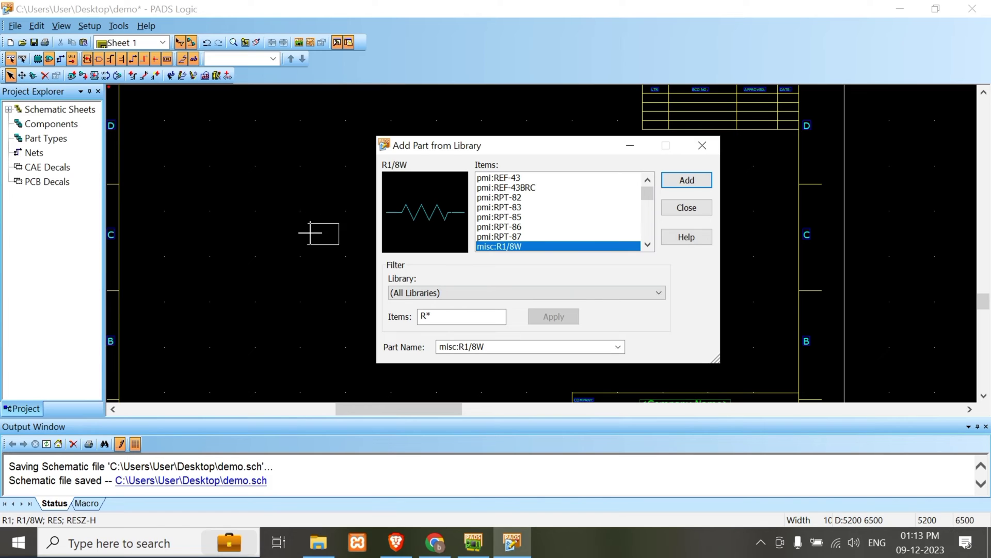
click(317, 219)
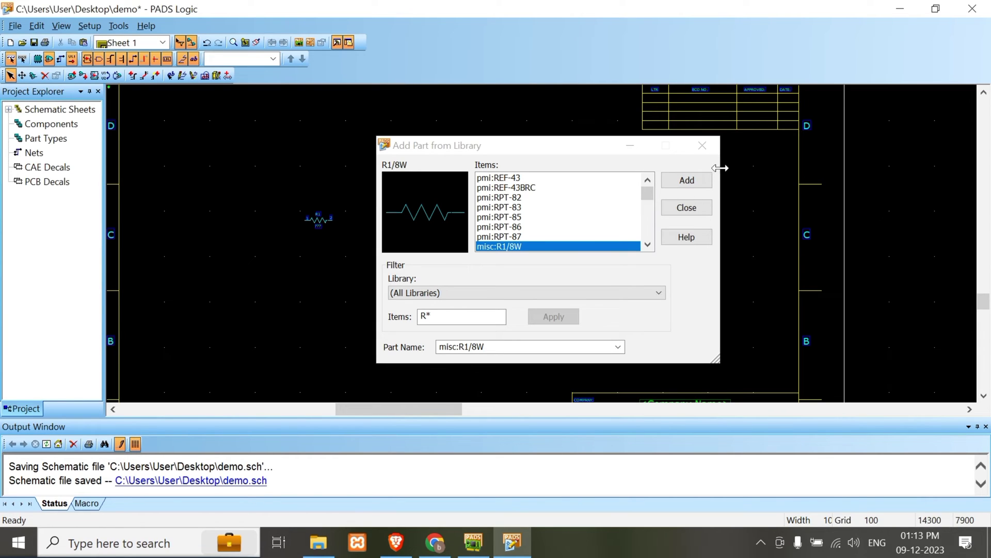
click(703, 145)
scroll(308, 213, up, 3)
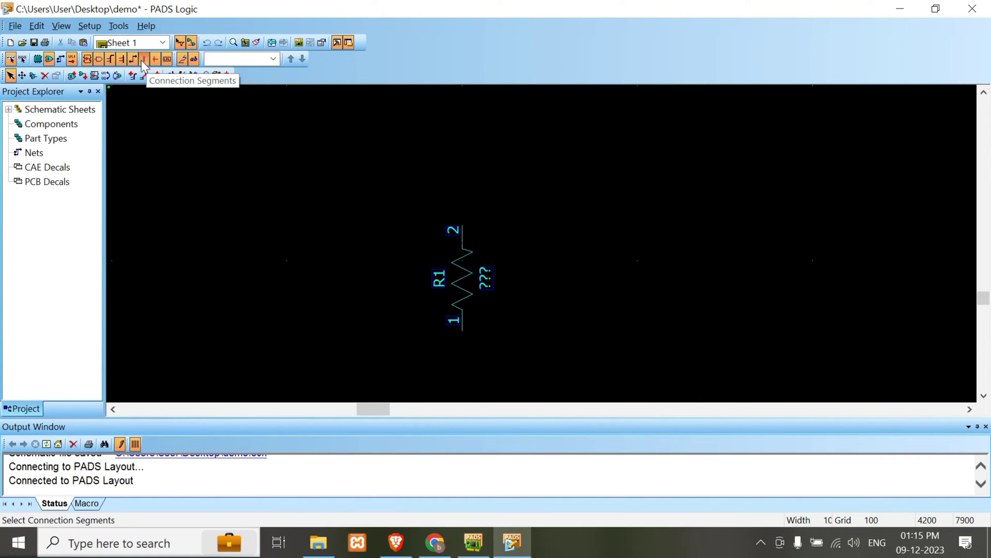
Step: Turn off the connections selection filter and shrink the Output Window to enlarge the drawing area
click(135, 60)
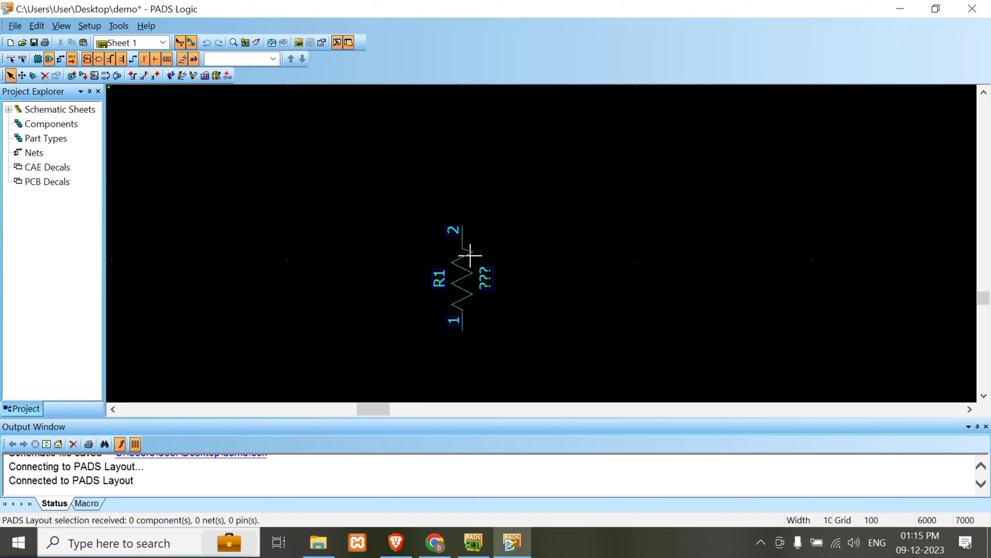
click(463, 225)
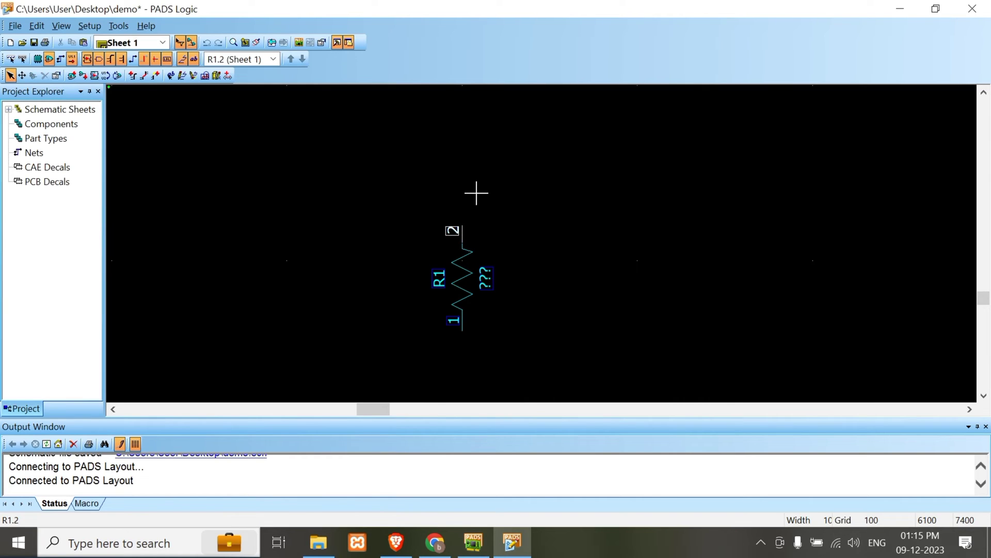
scroll(460, 208, up, 2)
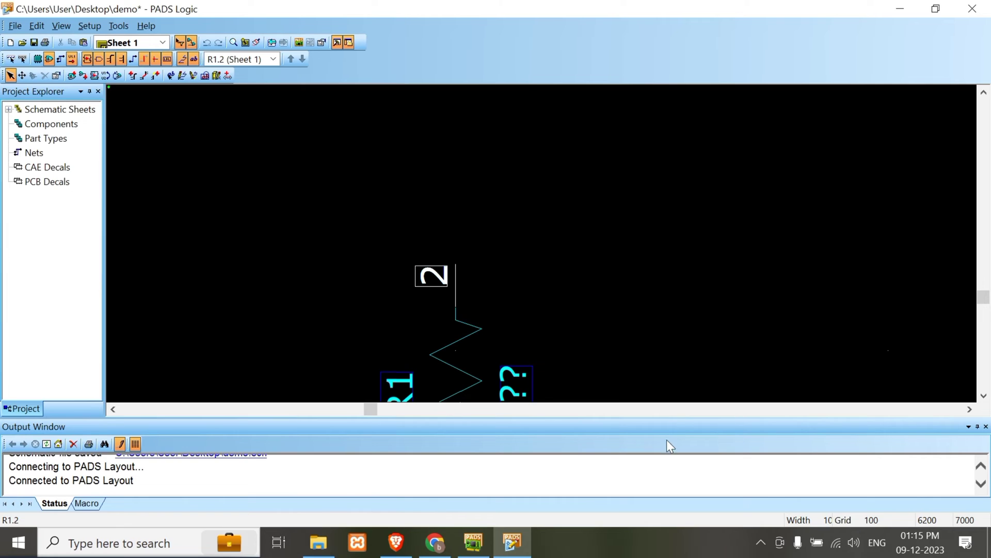
drag(669, 417, 665, 496)
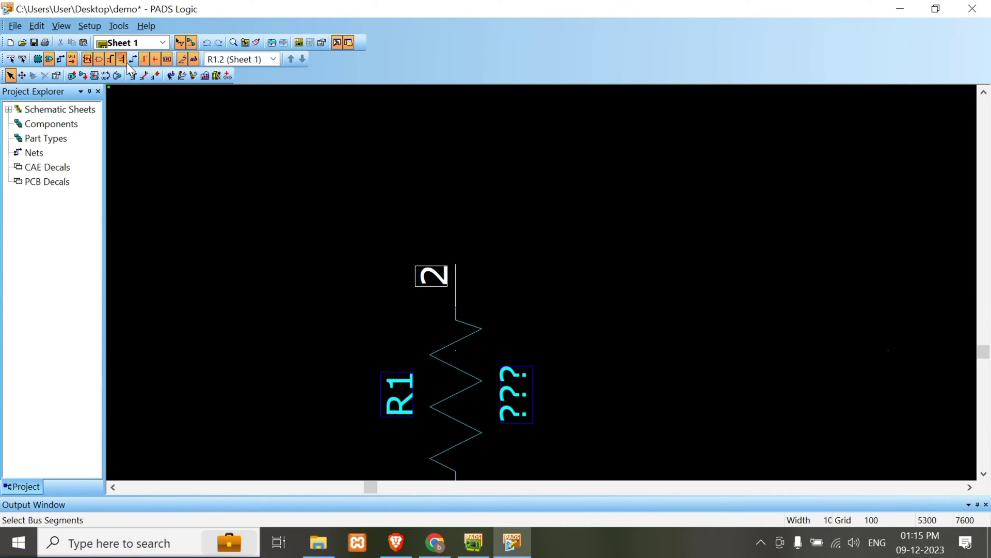
click(61, 59)
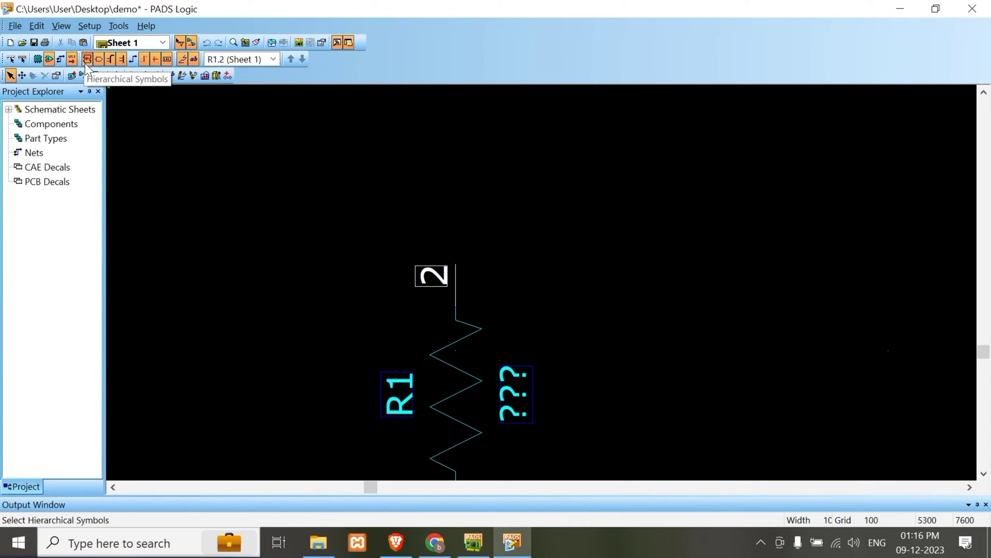
Step: Add a connection from pin 2 of resistor R1 straight up to a +5V power symbol
click(83, 77)
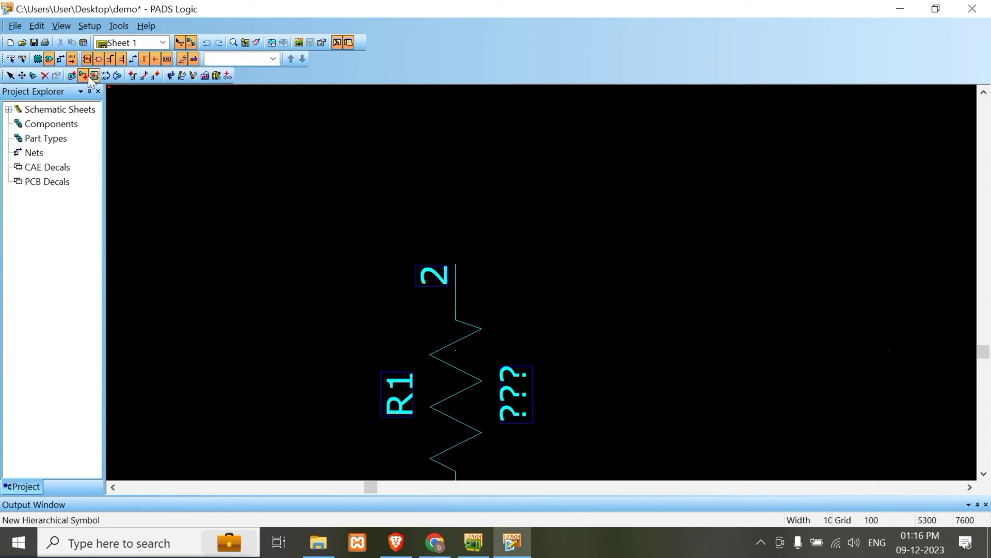
click(453, 262)
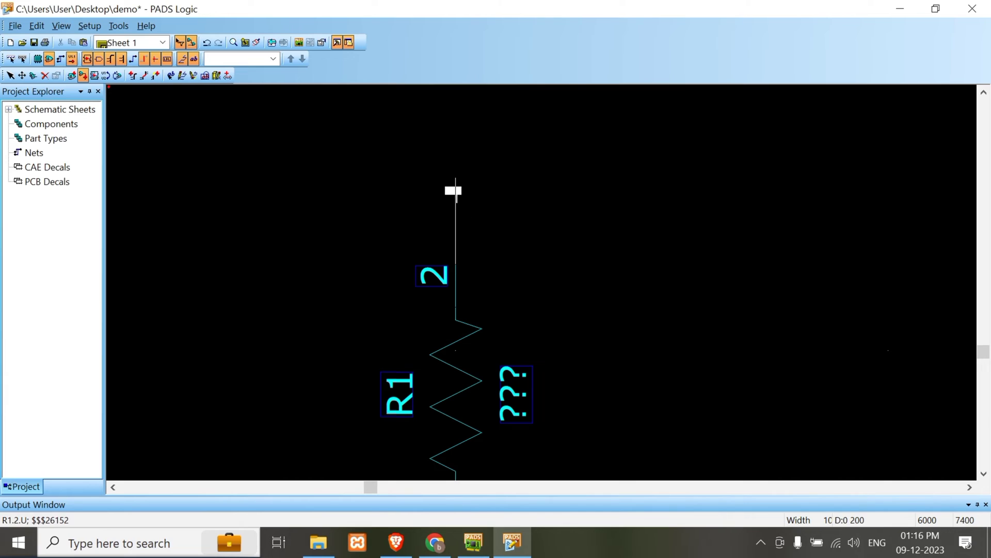
right_click(456, 195)
click(491, 262)
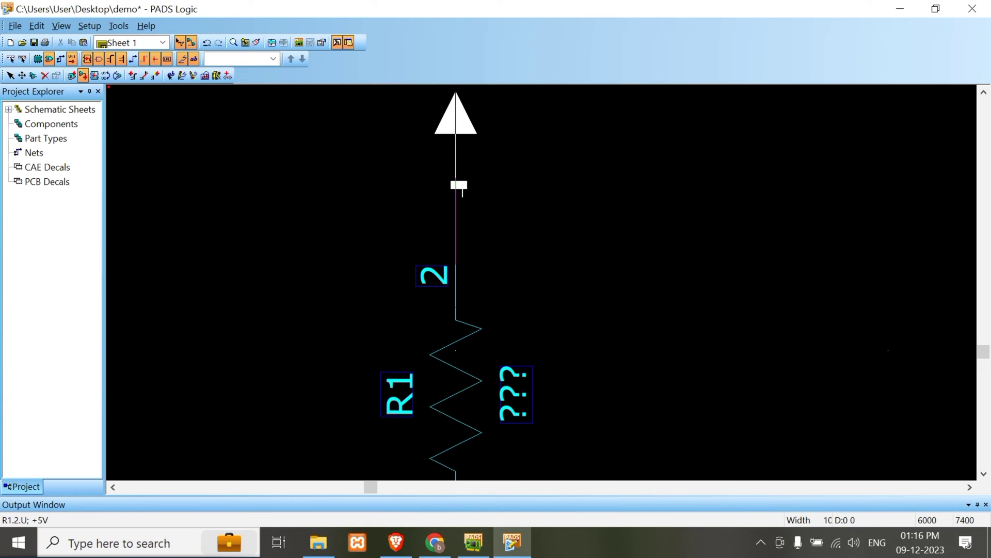
click(456, 175)
scroll(511, 165, down, 3)
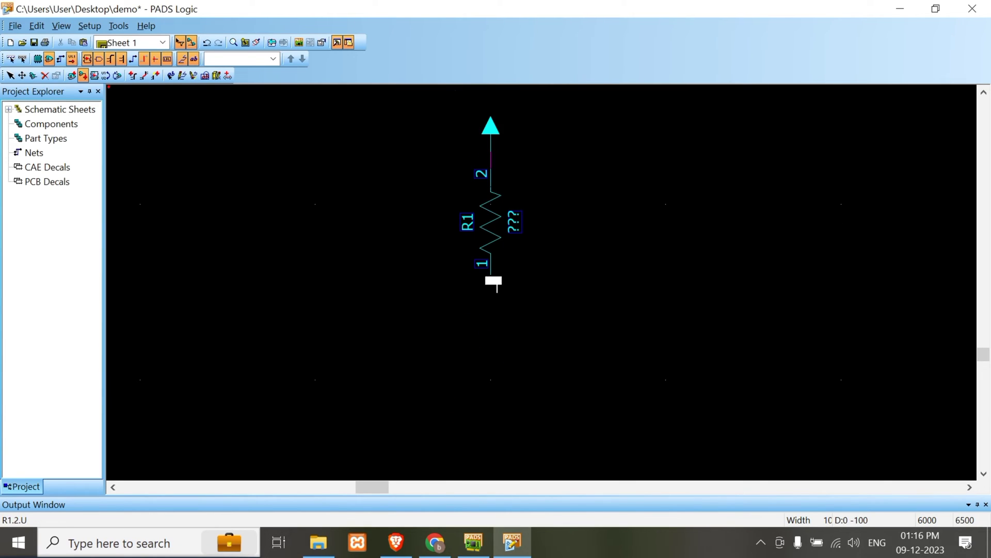
scroll(494, 284, up, 3)
key(Escape)
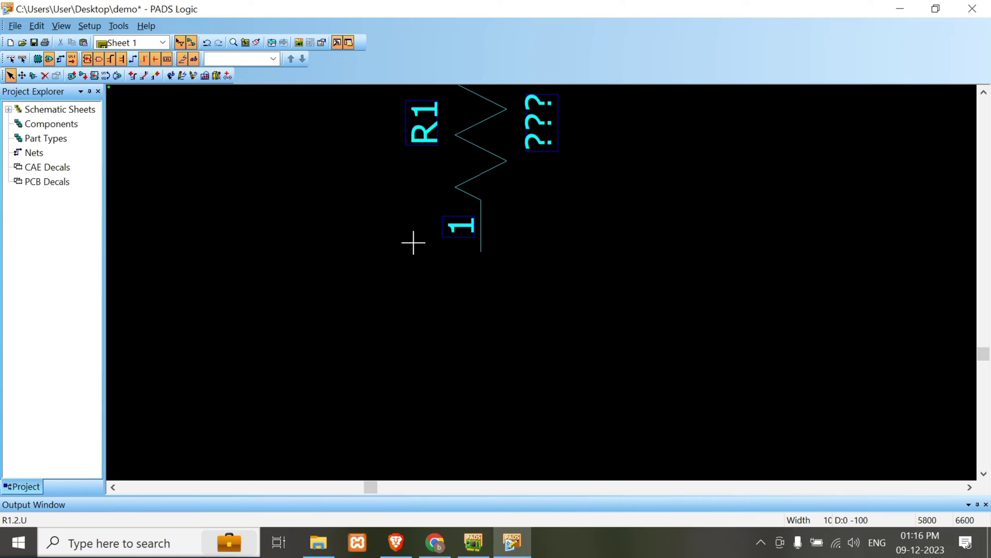
Step: Filter the library parts by LED* and place one misc:LED part on the sheet near R1
scroll(442, 250, down, 1)
scroll(447, 240, up, 3)
scroll(390, 270, down, 3)
scroll(442, 217, up, 3)
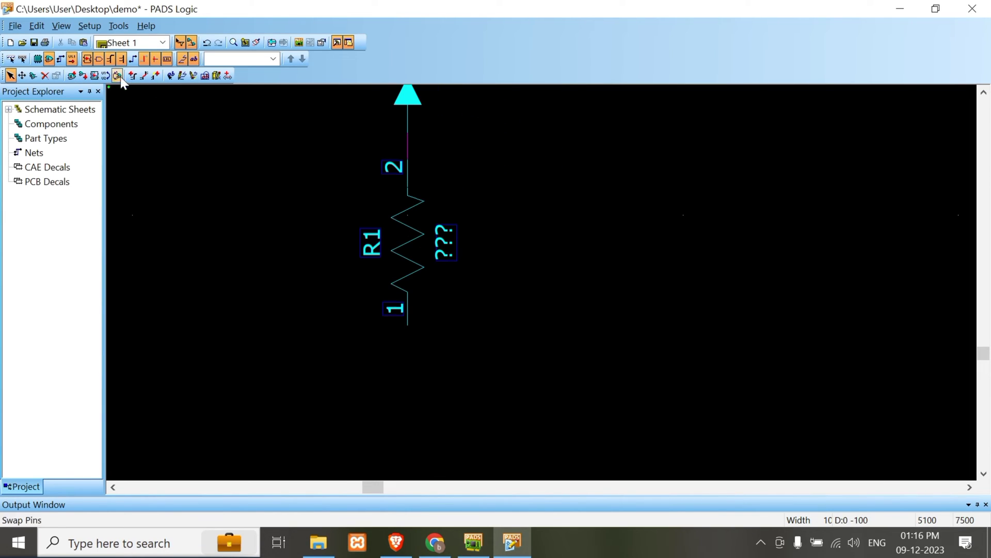
click(74, 76)
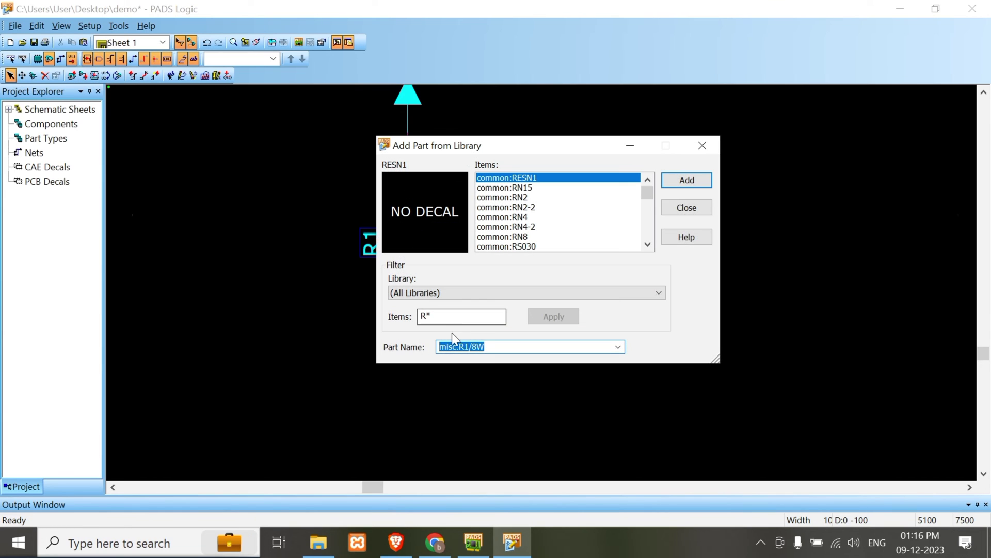
click(425, 316)
key(BackSpace)
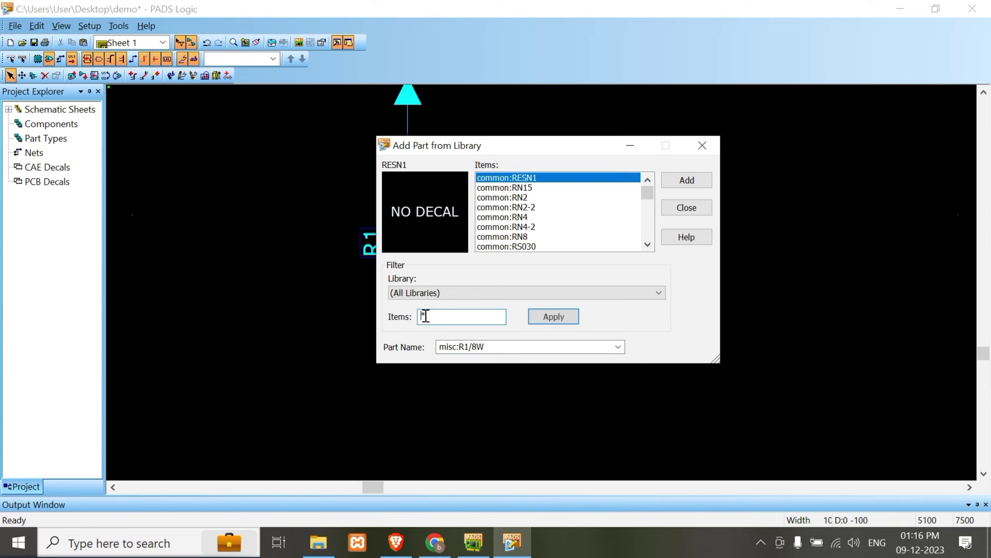
text(LED)
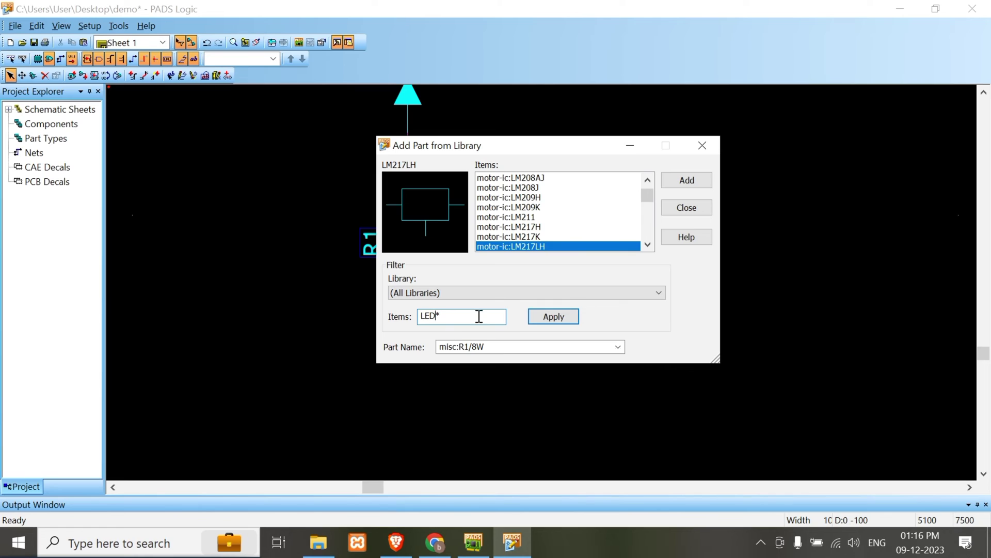
key(Return)
click(503, 188)
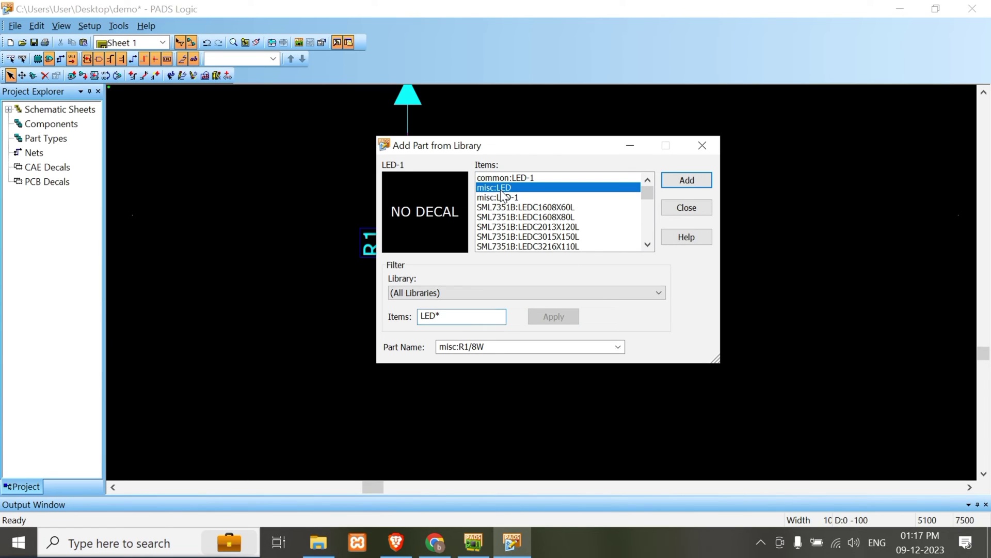
click(686, 185)
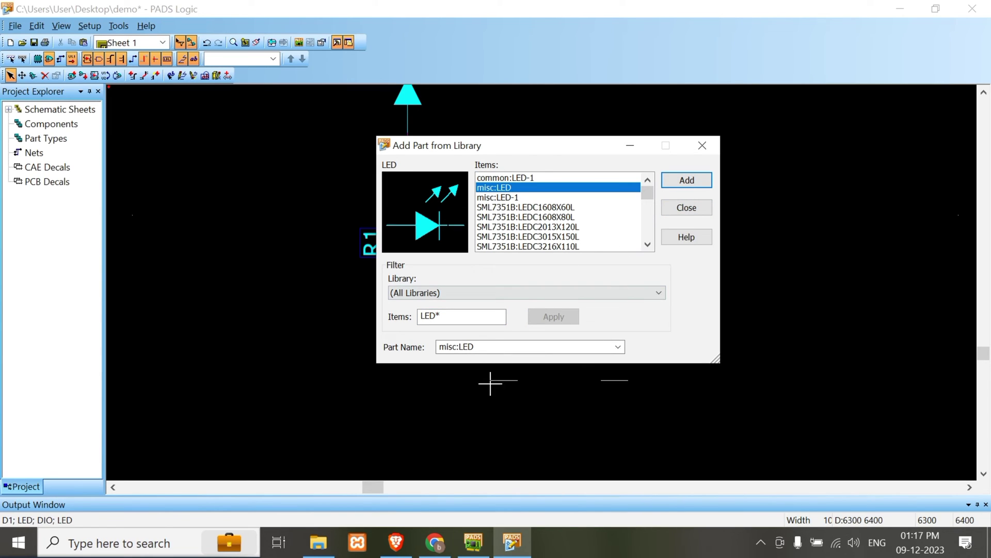
click(216, 352)
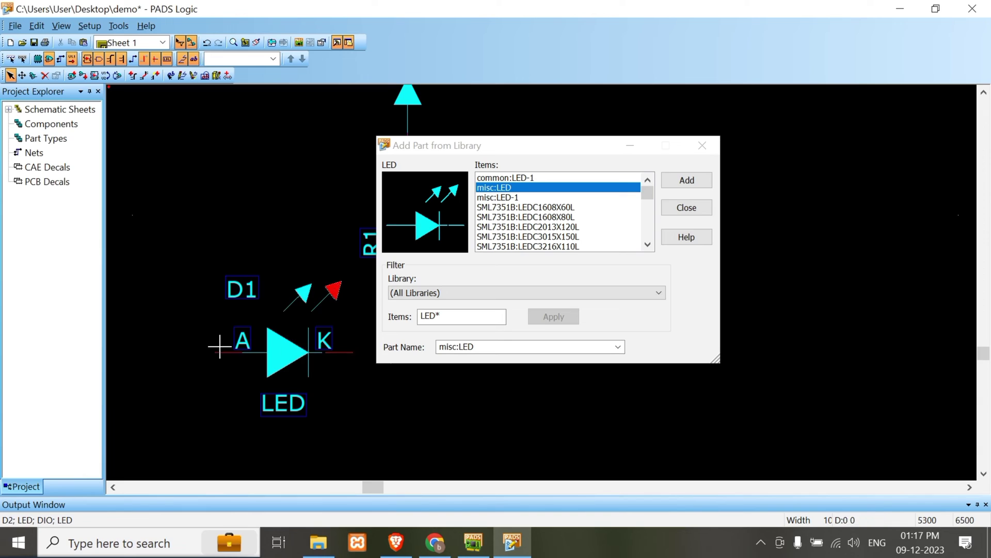
click(700, 149)
Step: Move LED D1 directly below R1, mirrored in X and rotated 90 degrees so its anode faces pin 1
drag(209, 352, 370, 405)
click(376, 391)
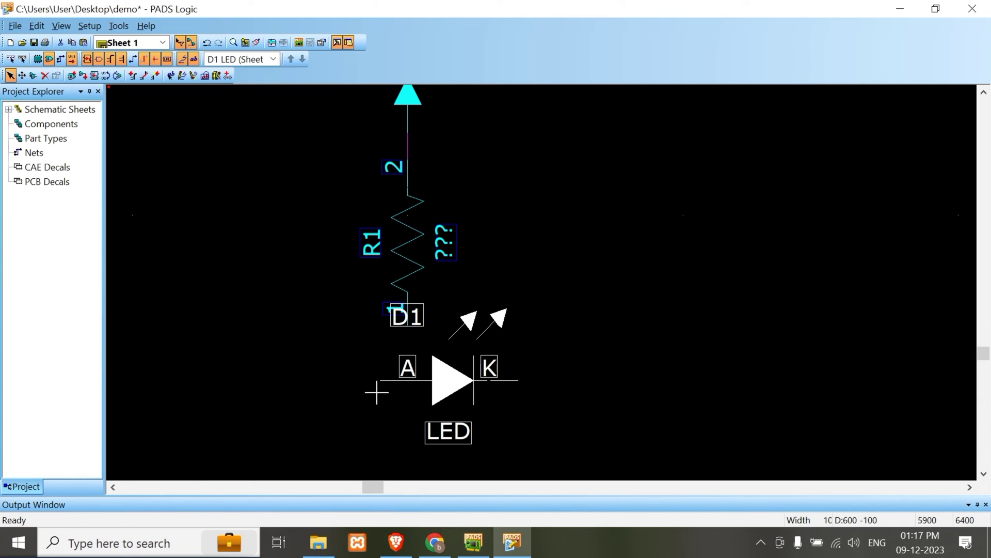
scroll(621, 233, down, 1)
right_click(510, 329)
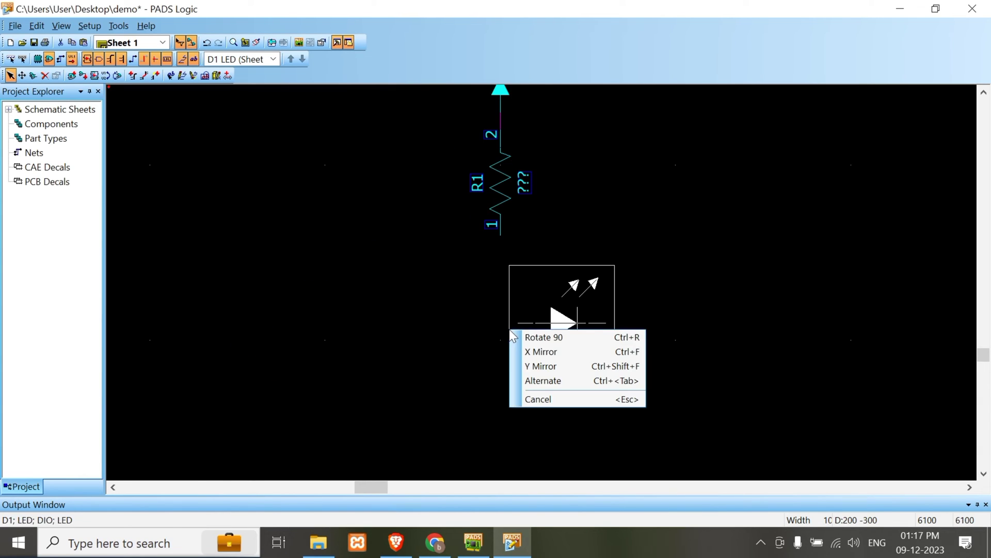
click(545, 355)
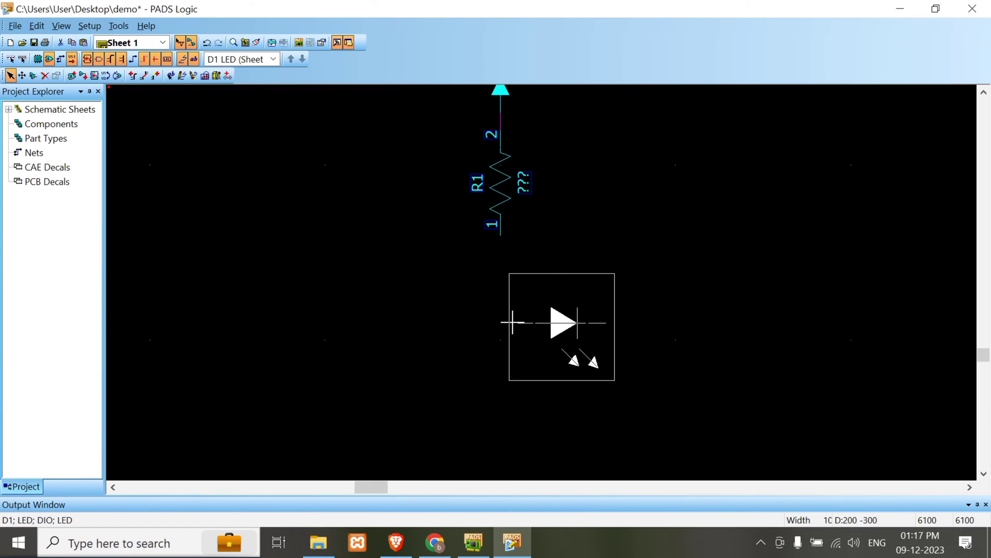
right_click(511, 323)
click(532, 331)
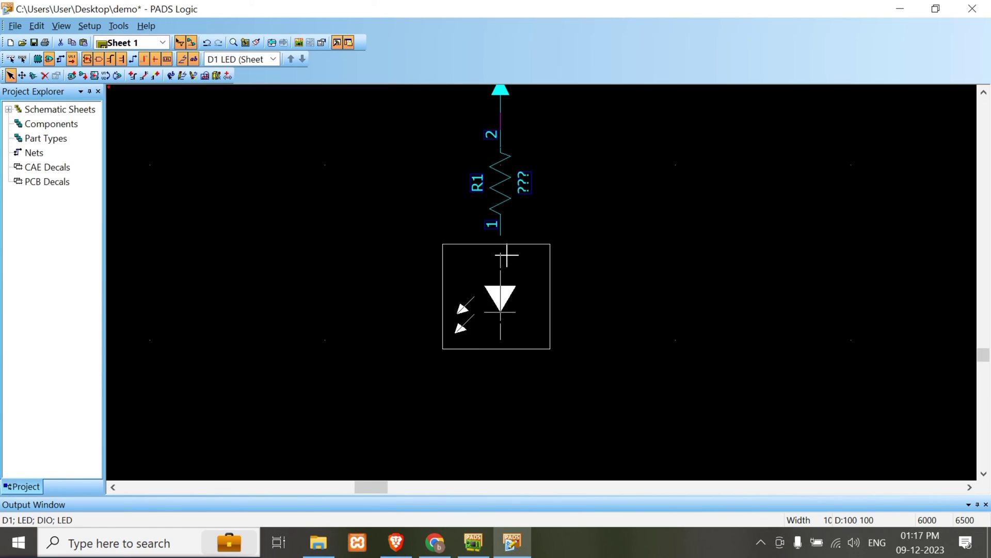
click(503, 270)
click(591, 269)
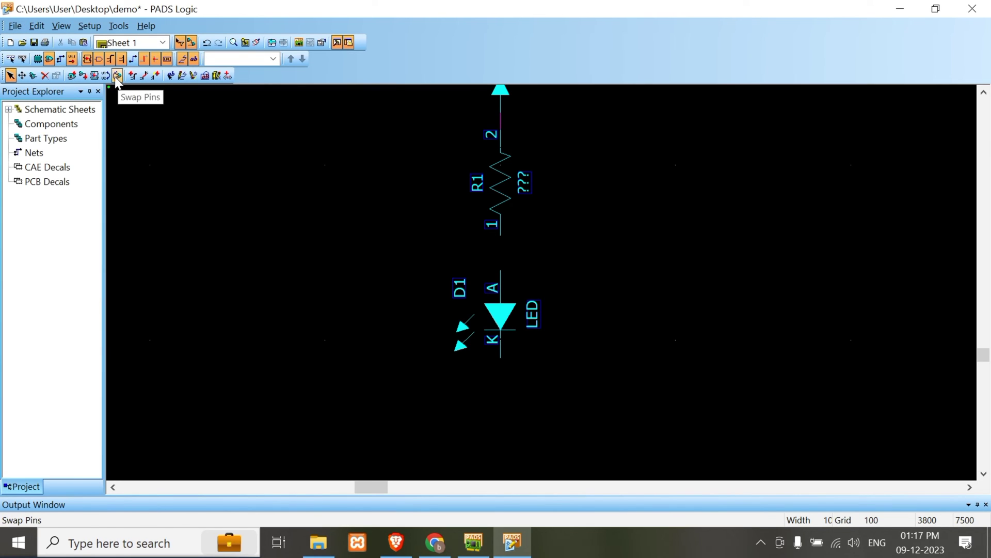
Step: Add a connection between pin 1 of R1 and the anode of LED D1
click(86, 80)
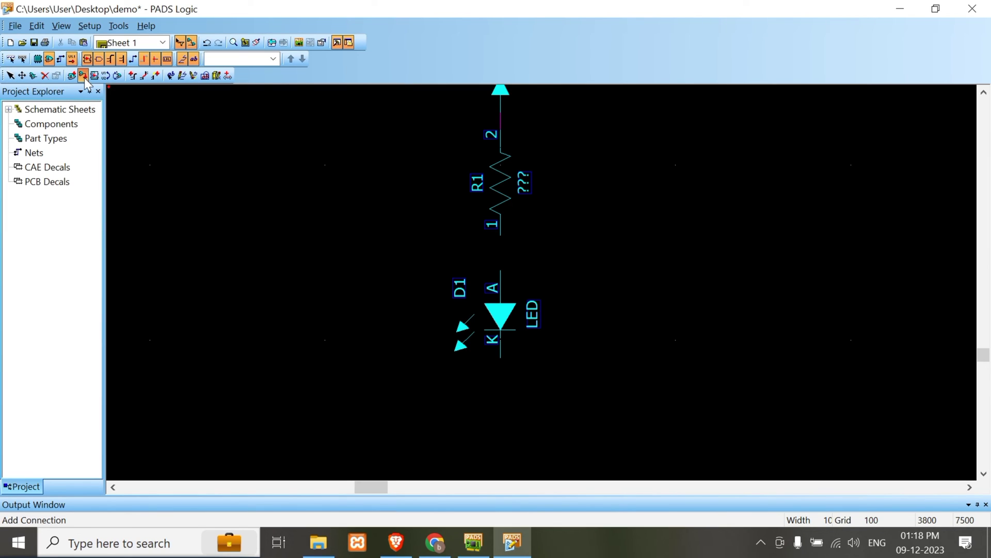
click(498, 235)
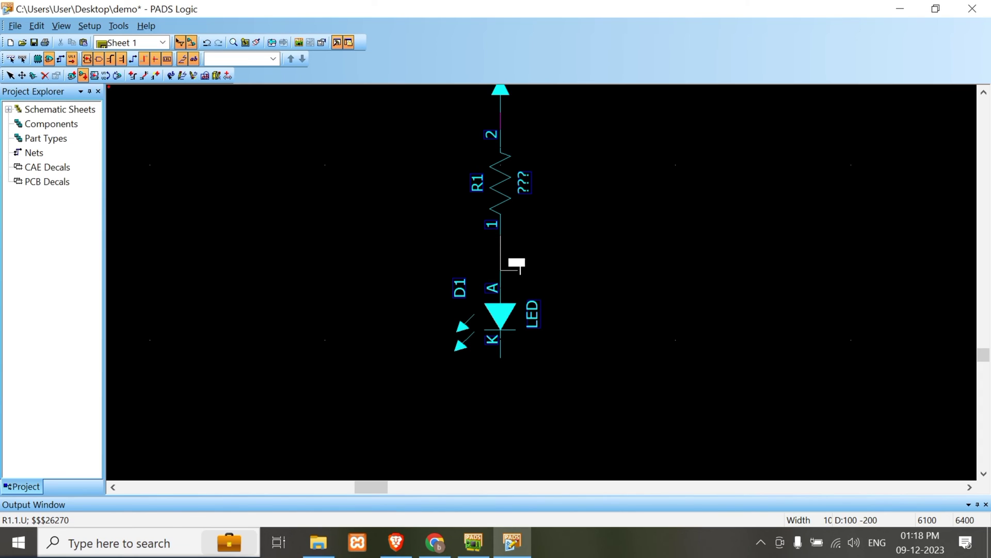
key(Escape)
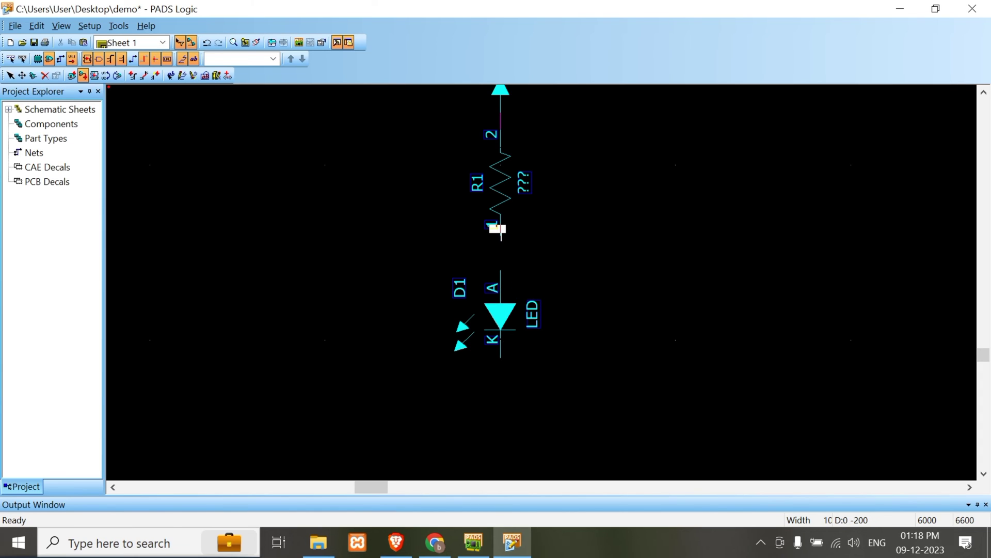
click(499, 235)
click(500, 269)
key(Escape)
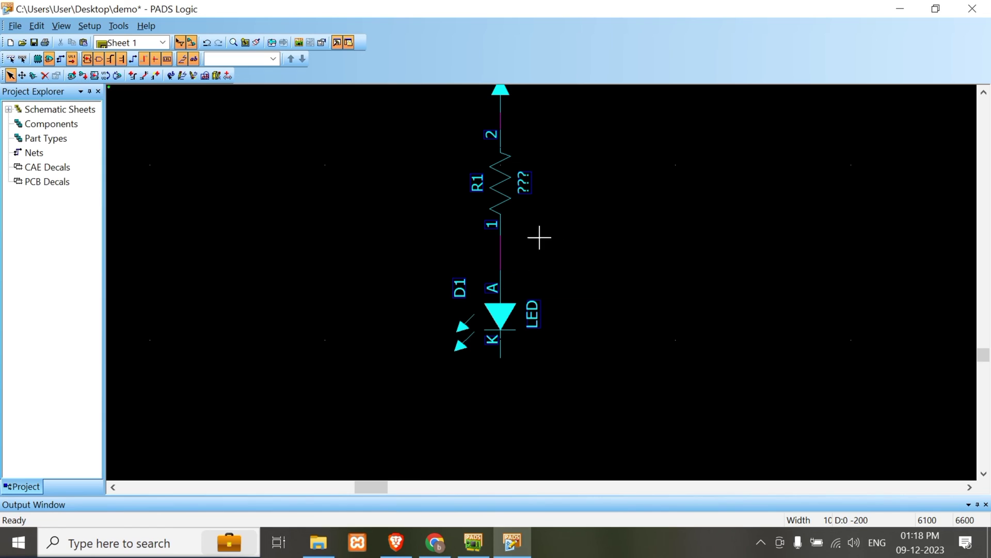
Step: Add a connection from the cathode of LED D1 straight down to a ground symbol
click(82, 77)
click(500, 356)
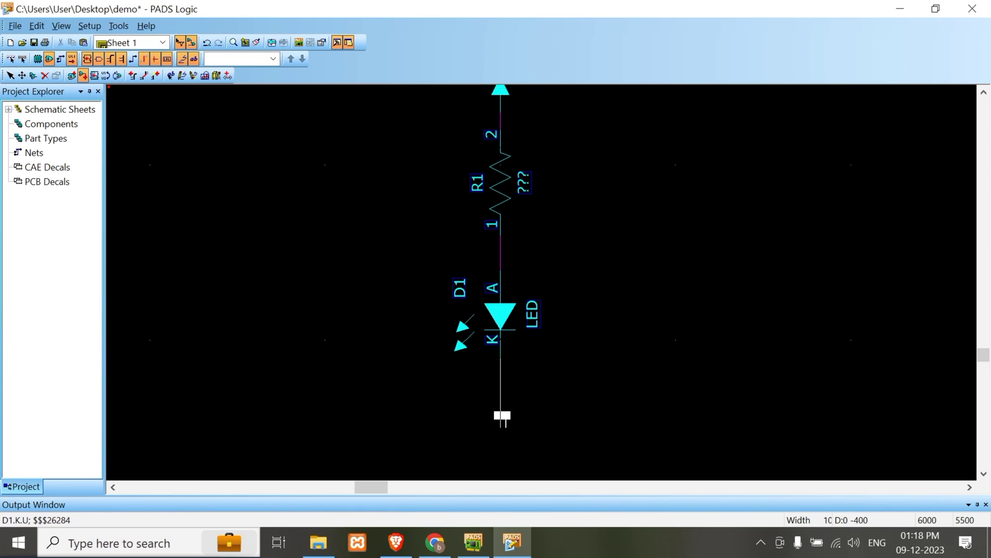
right_click(506, 408)
click(553, 342)
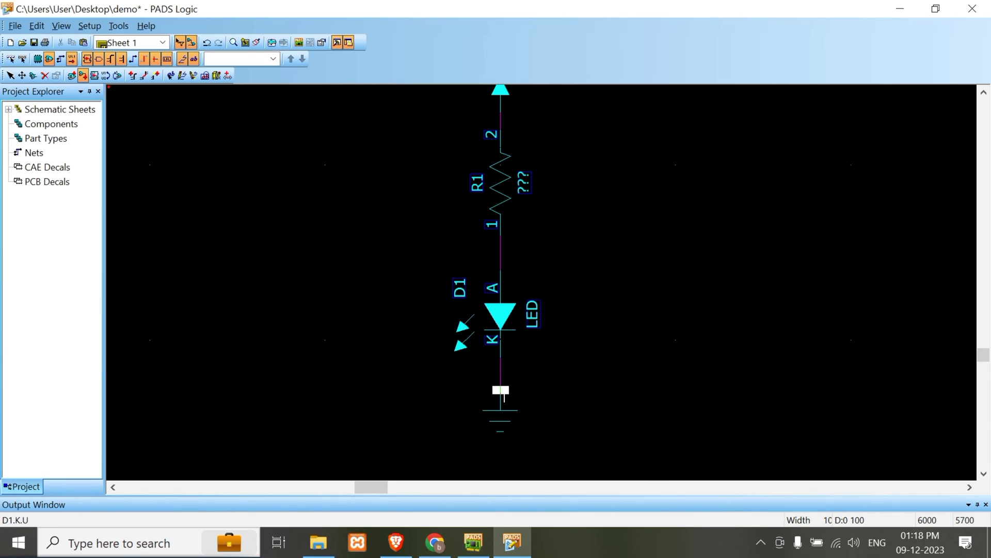
click(502, 391)
scroll(514, 216, down, 2)
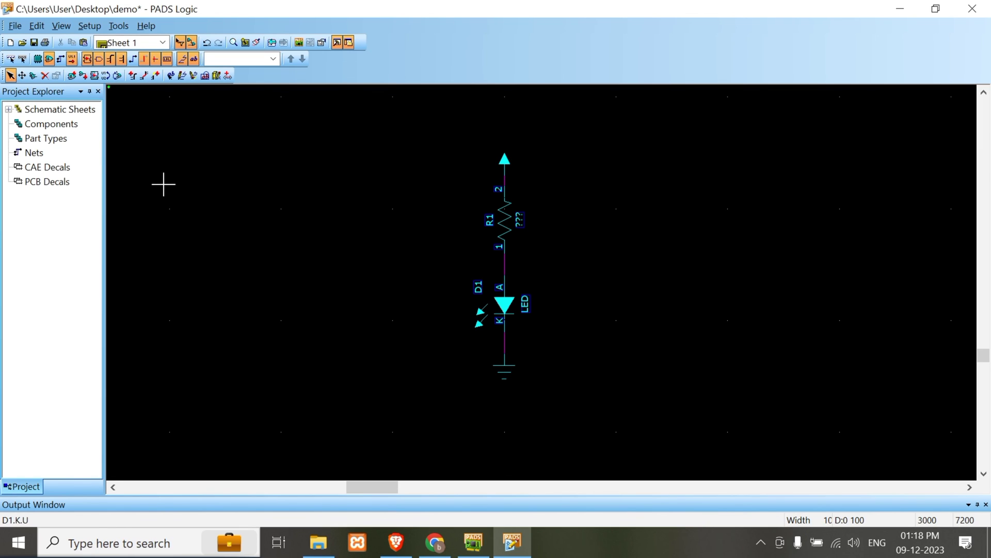
Step: Add the free text "Thank You" and place it just below the ground symbol
click(170, 75)
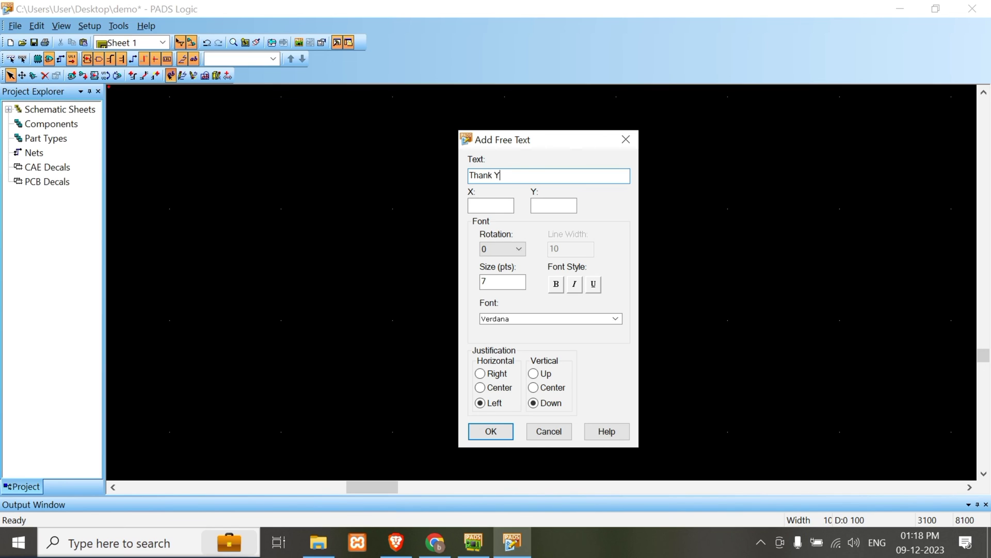
key(Return)
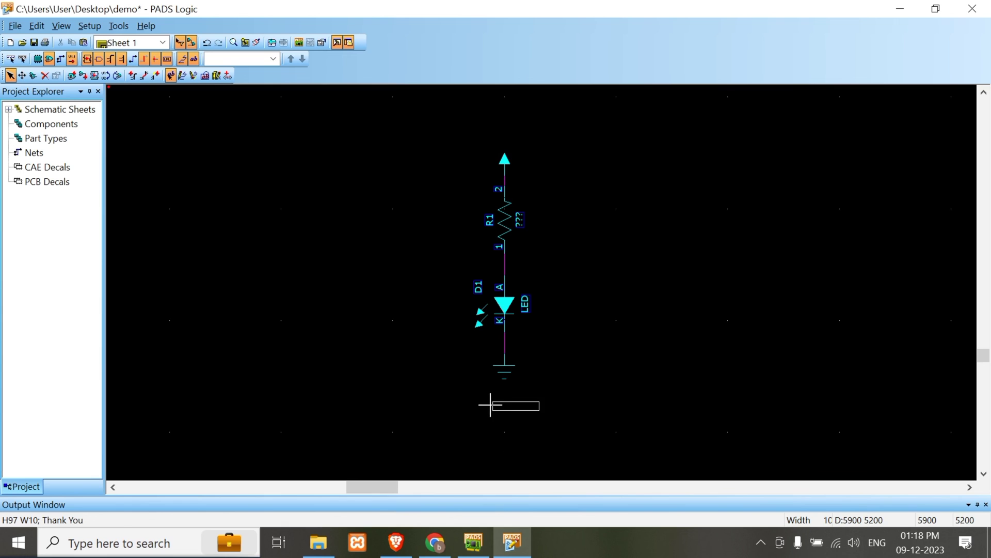
scroll(475, 423, up, 3)
click(485, 367)
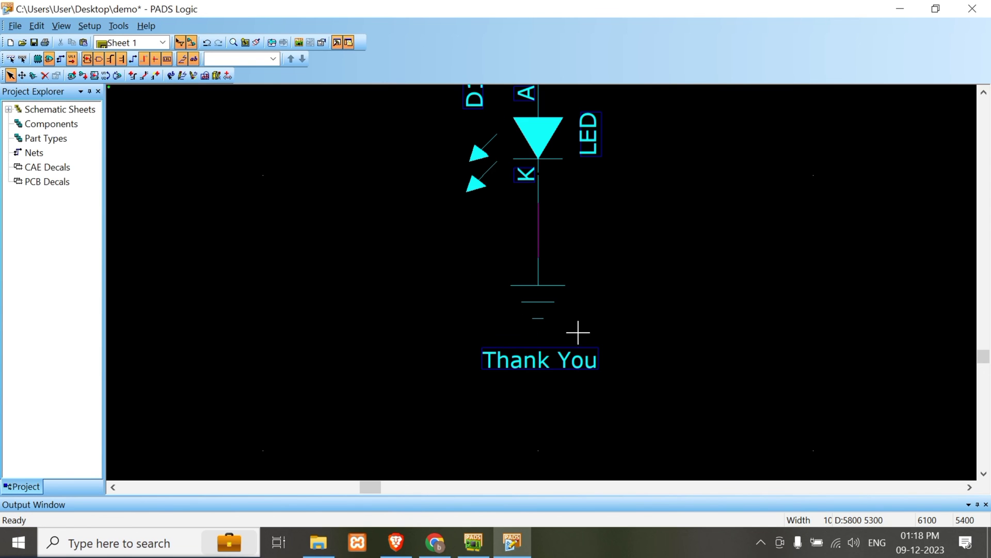